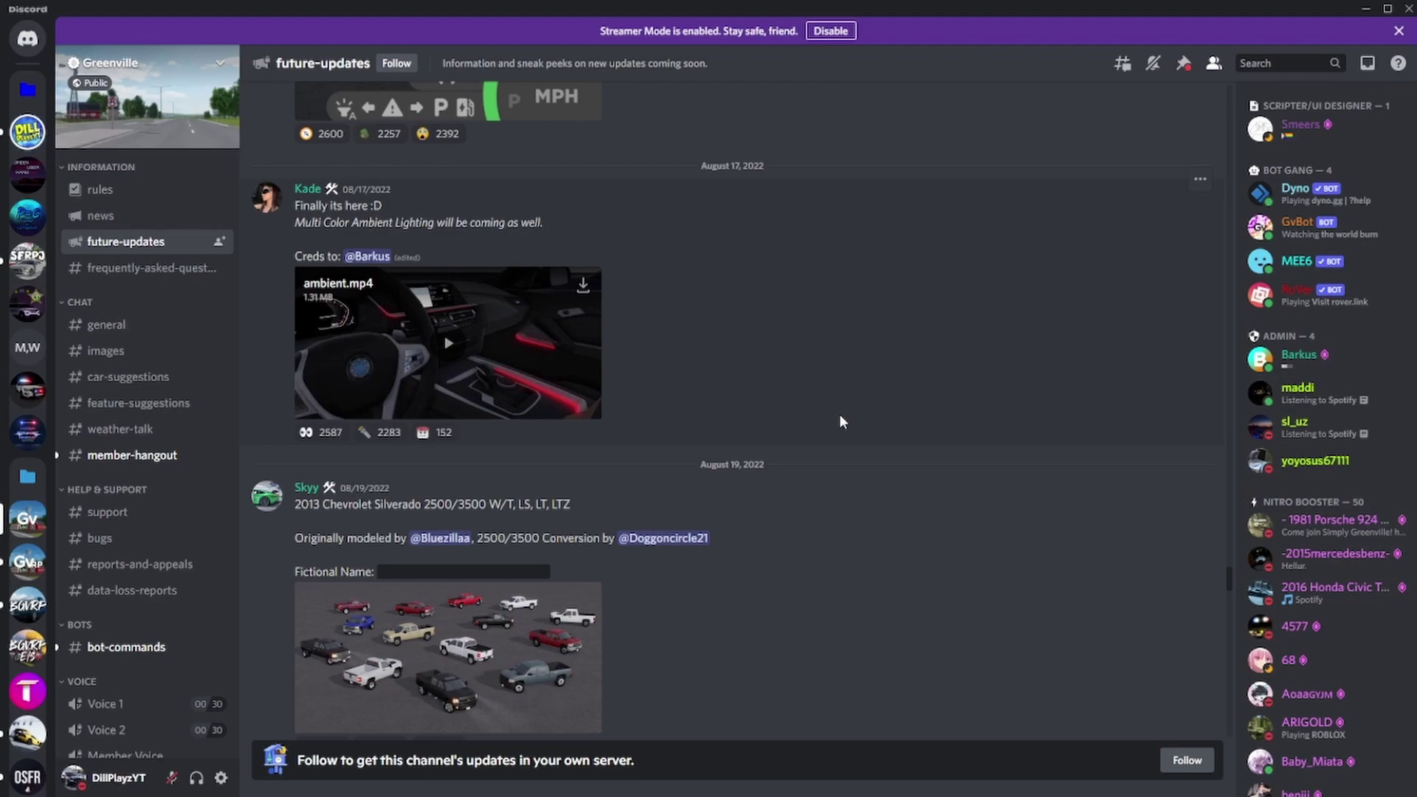
scroll(843, 412, "up", 5)
scroll(377, 415, "up", 3)
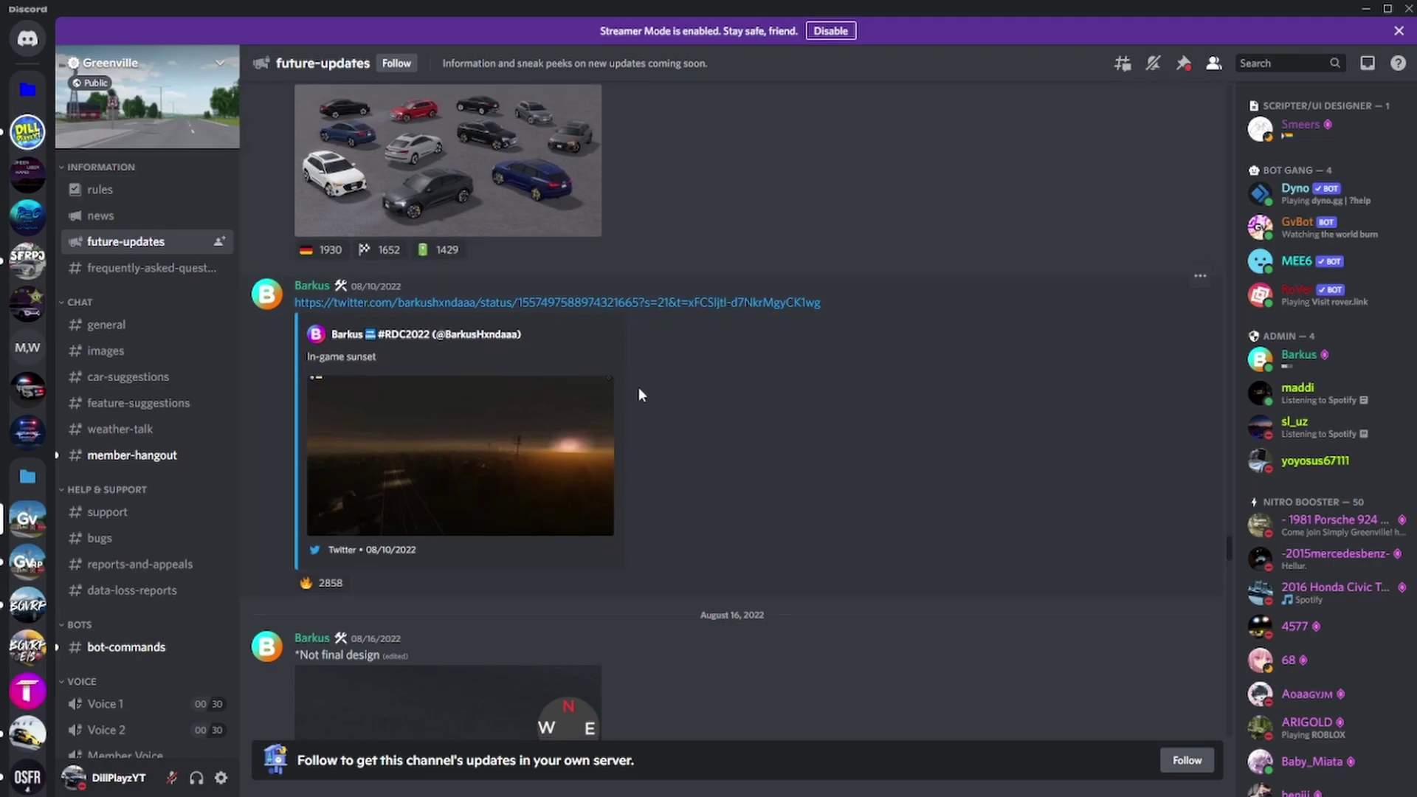
scroll(616, 390, "down", 3)
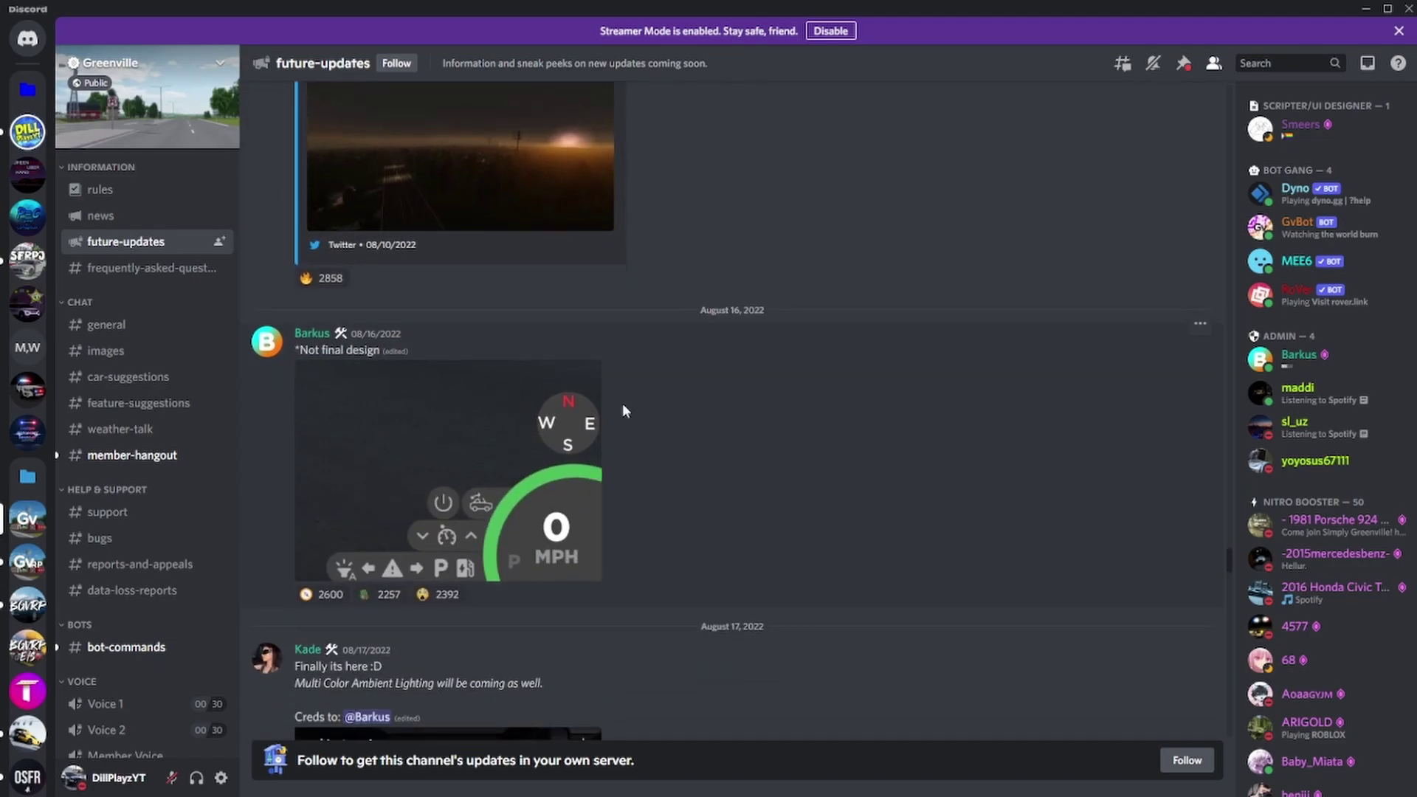
- View the speedometer HUD preview enlarged, then start the ambient.mp4 lighting video
left_click(536, 459)
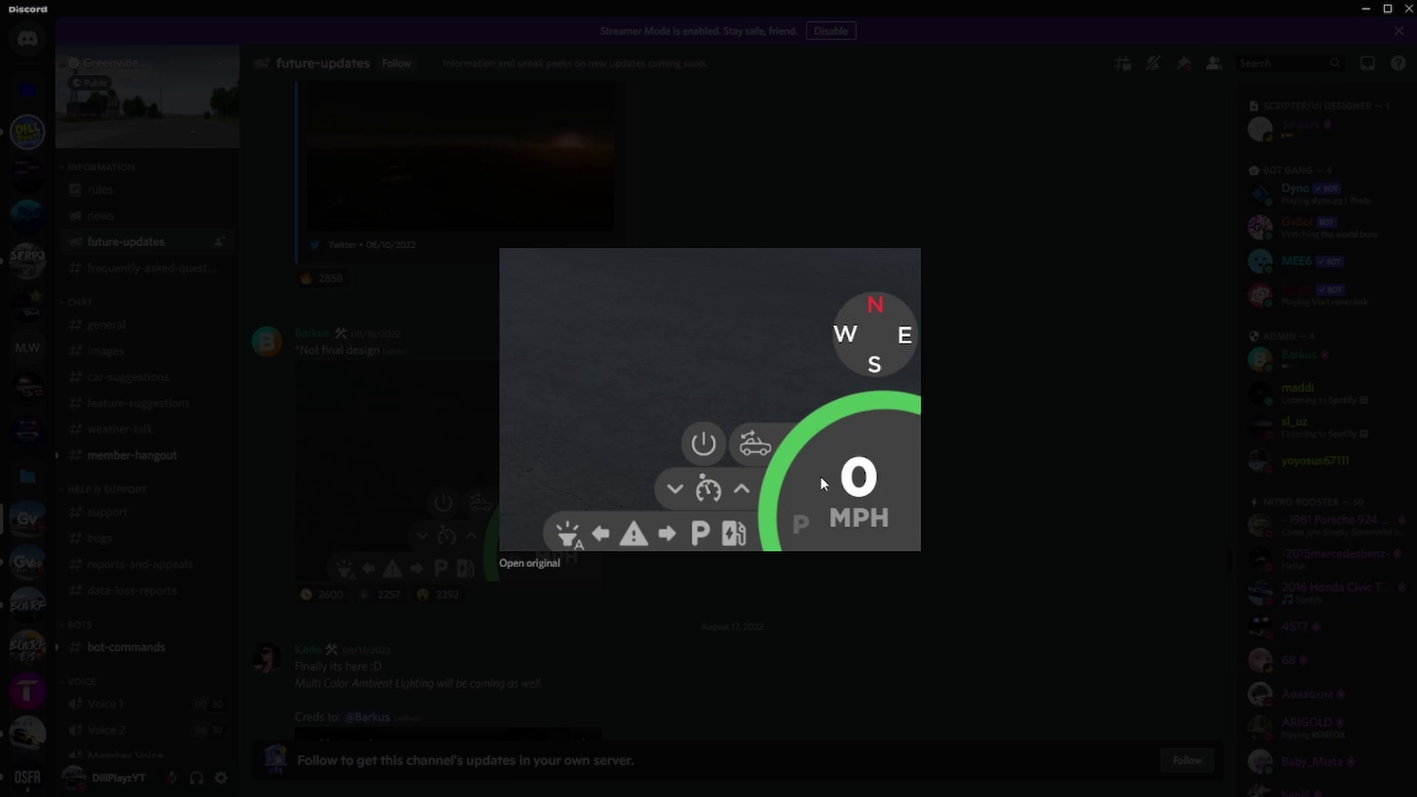
left_click(1056, 453)
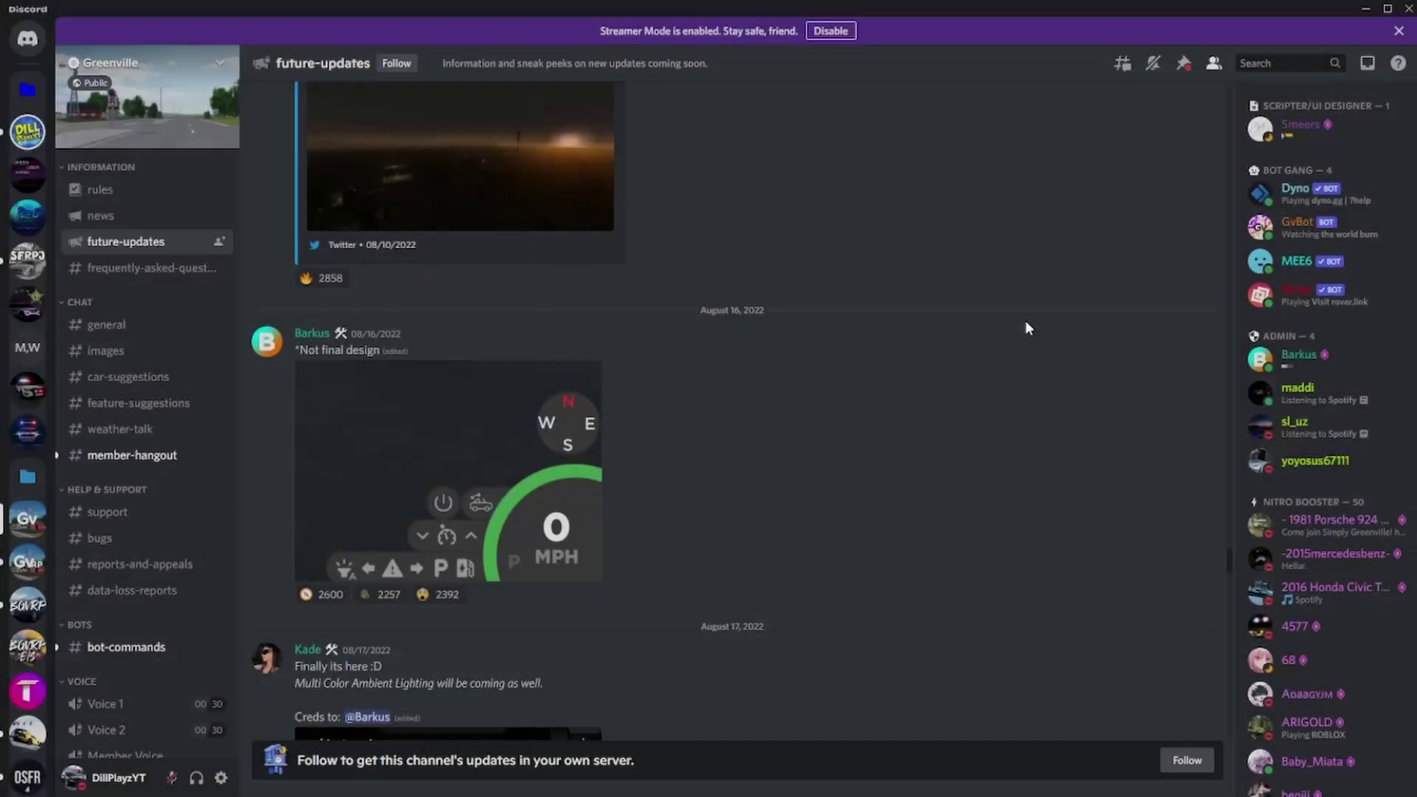
scroll(797, 508, "down", 2)
scroll(658, 444, "down", 2)
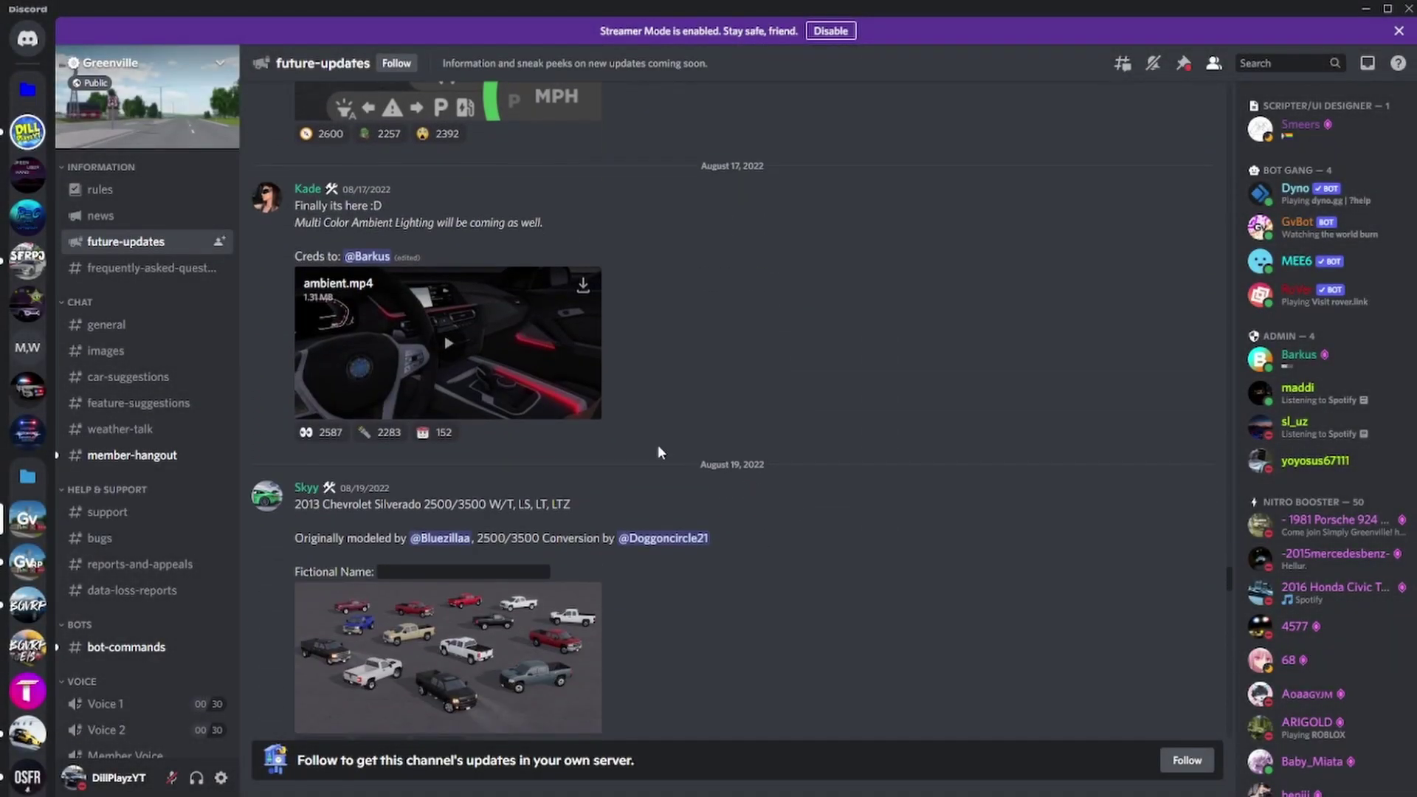
left_click(488, 353)
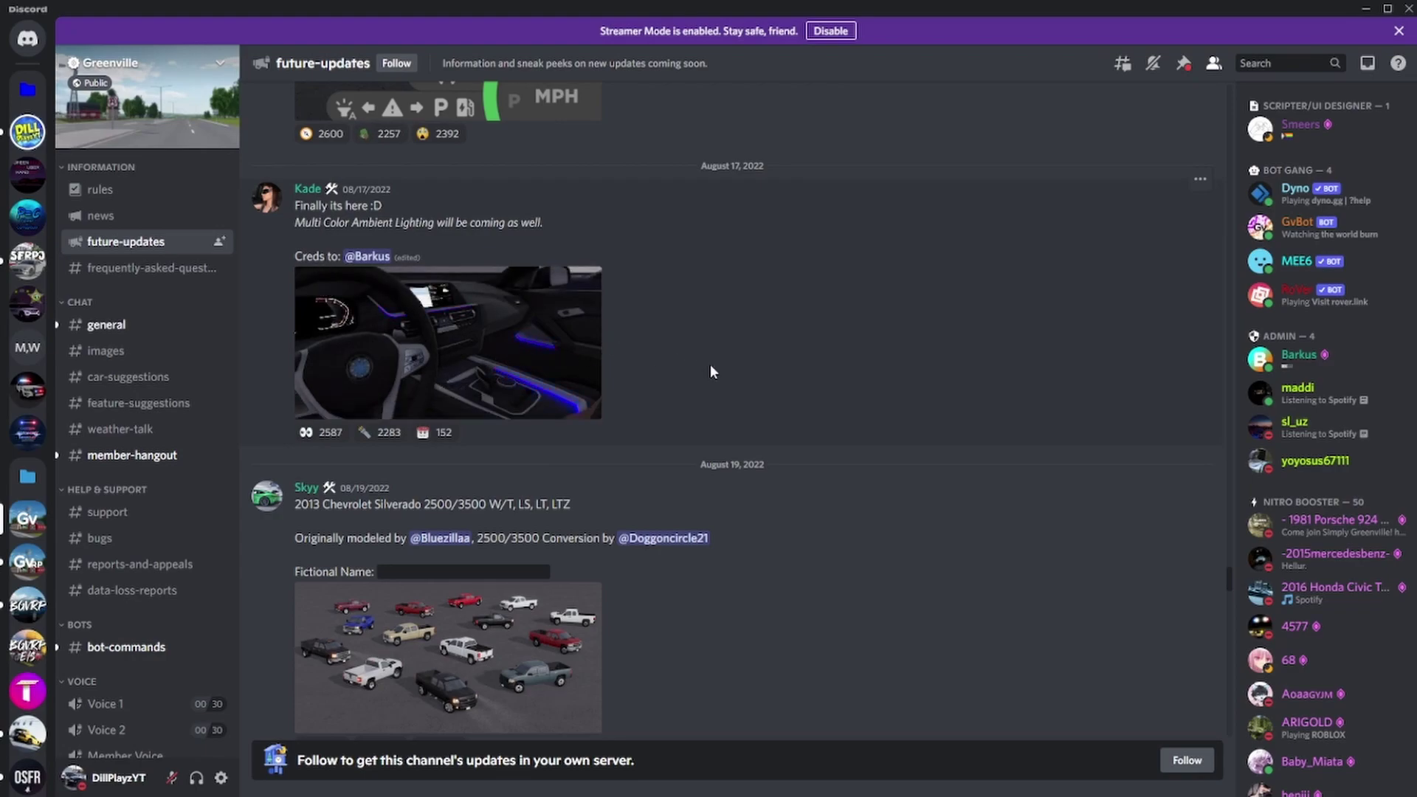
- Pause ambient.mp4, then view the Silverado trucks, blurred interior and gauges images enlarged
left_click(540, 346)
scroll(888, 412, "down", 2)
scroll(875, 421, "down", 1)
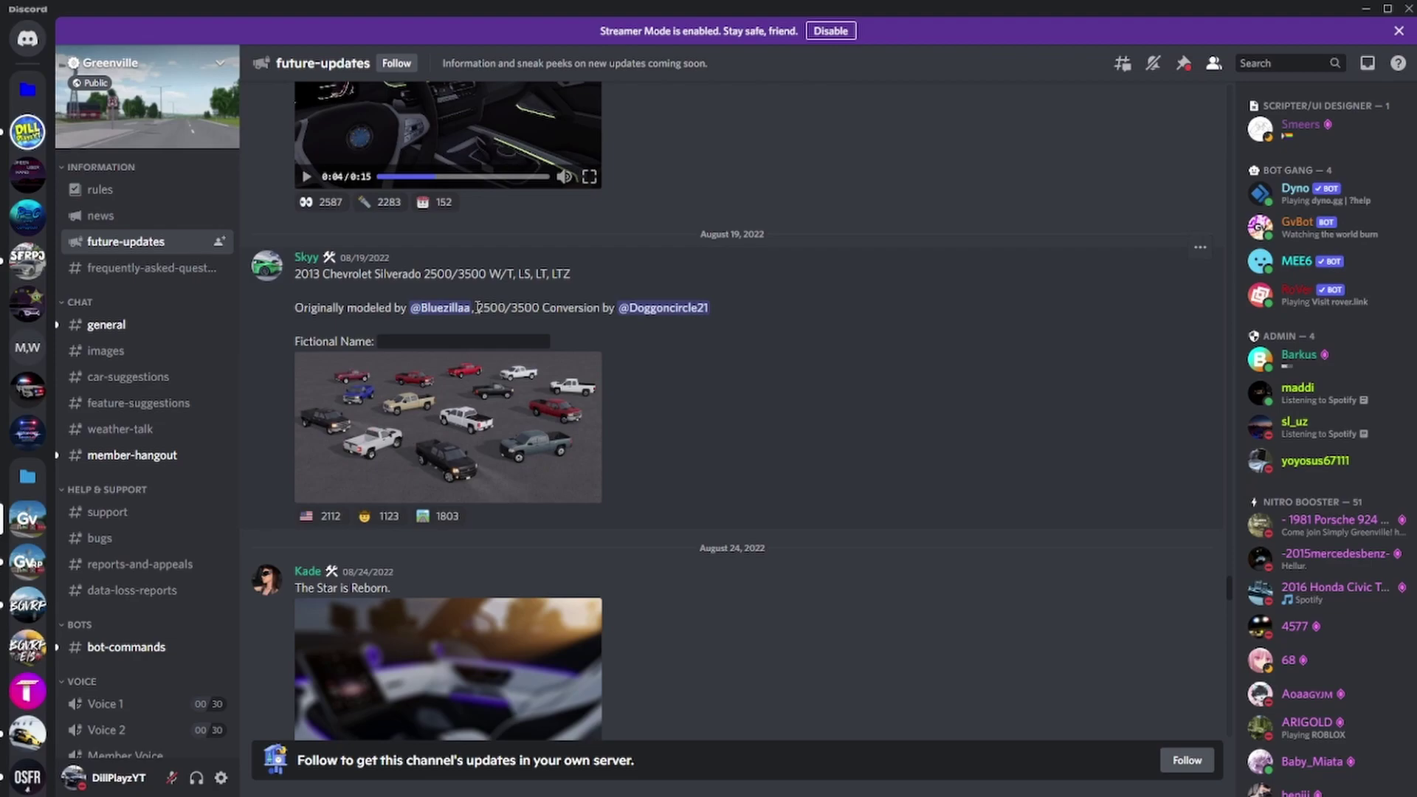
left_click(489, 406)
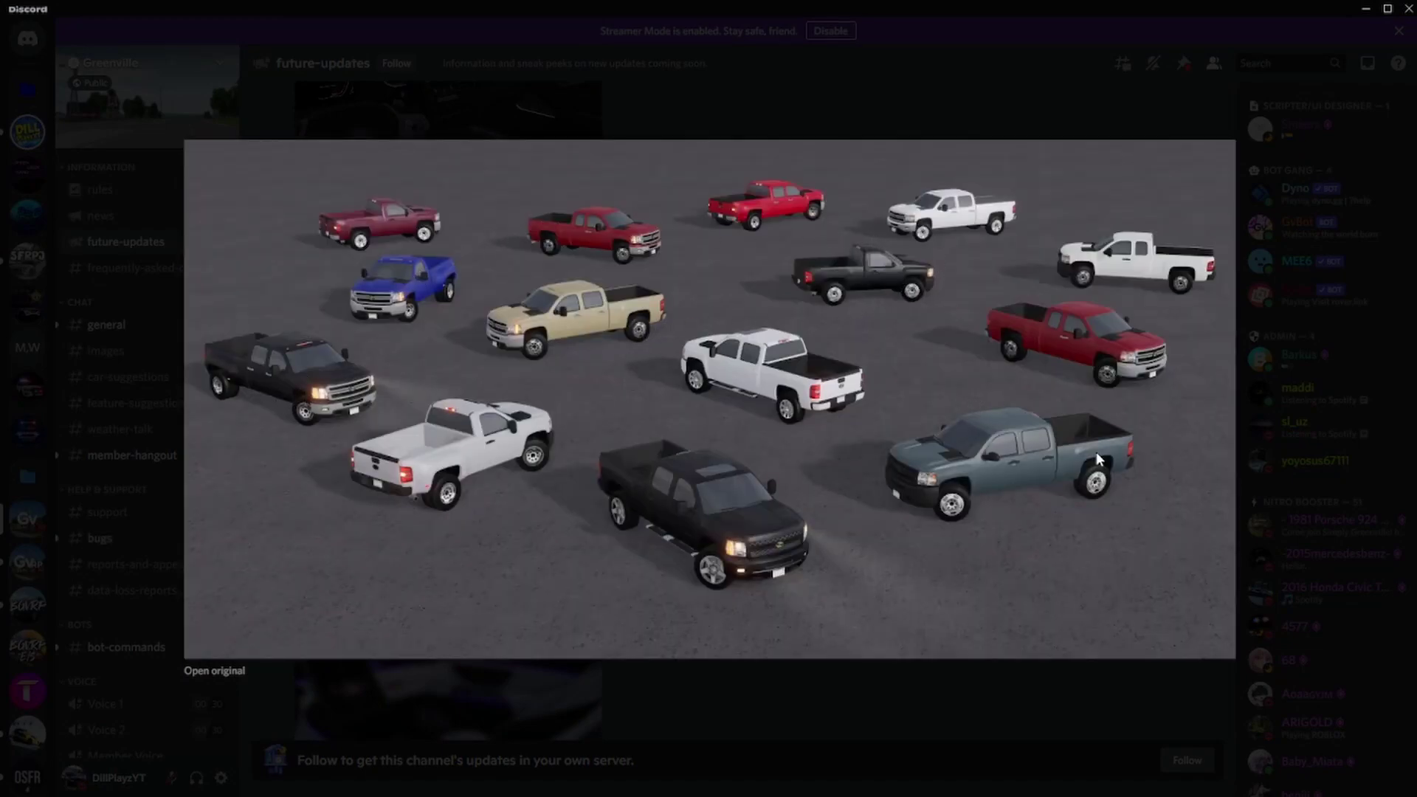
left_click(1097, 695)
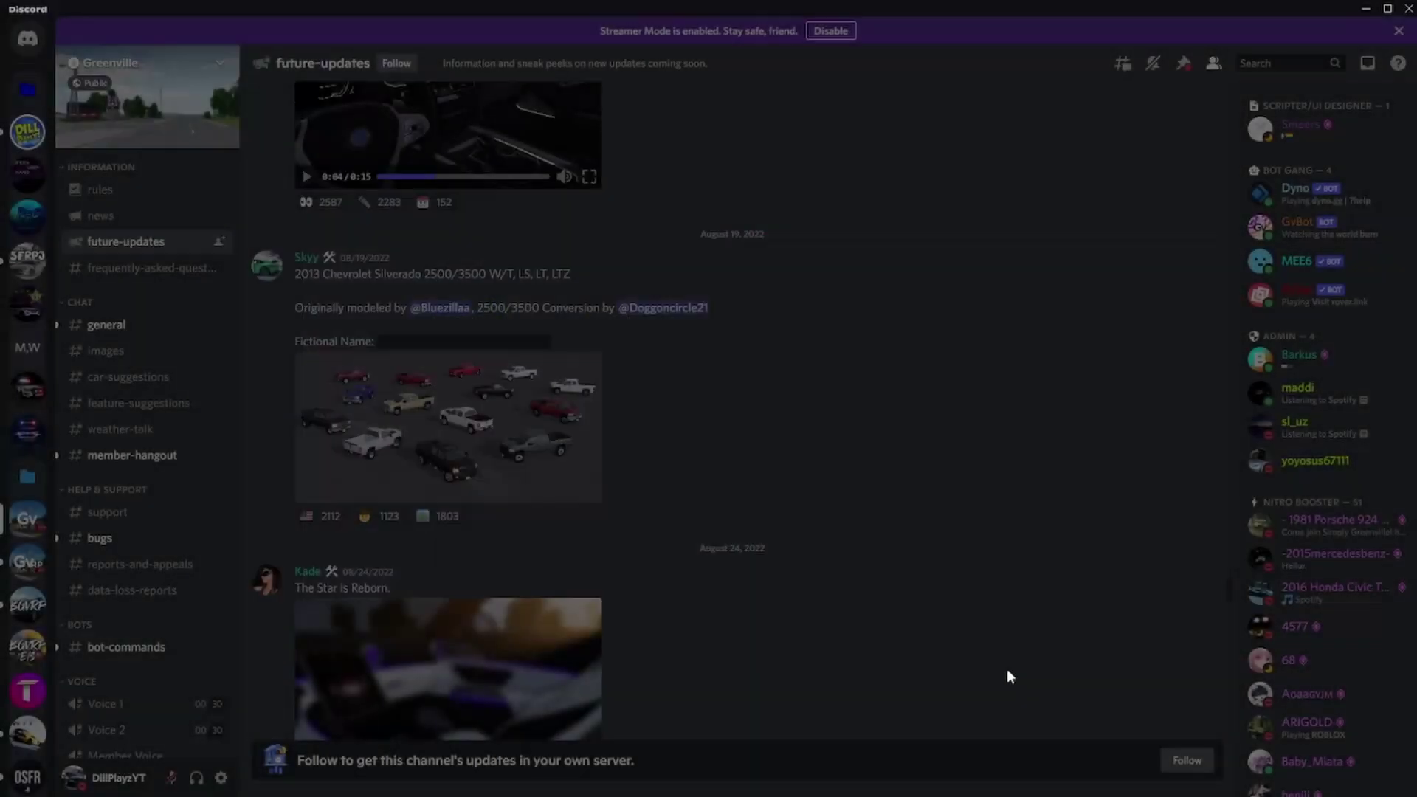
scroll(918, 516, "down", 4)
scroll(856, 456, "down", 1)
left_click(566, 459)
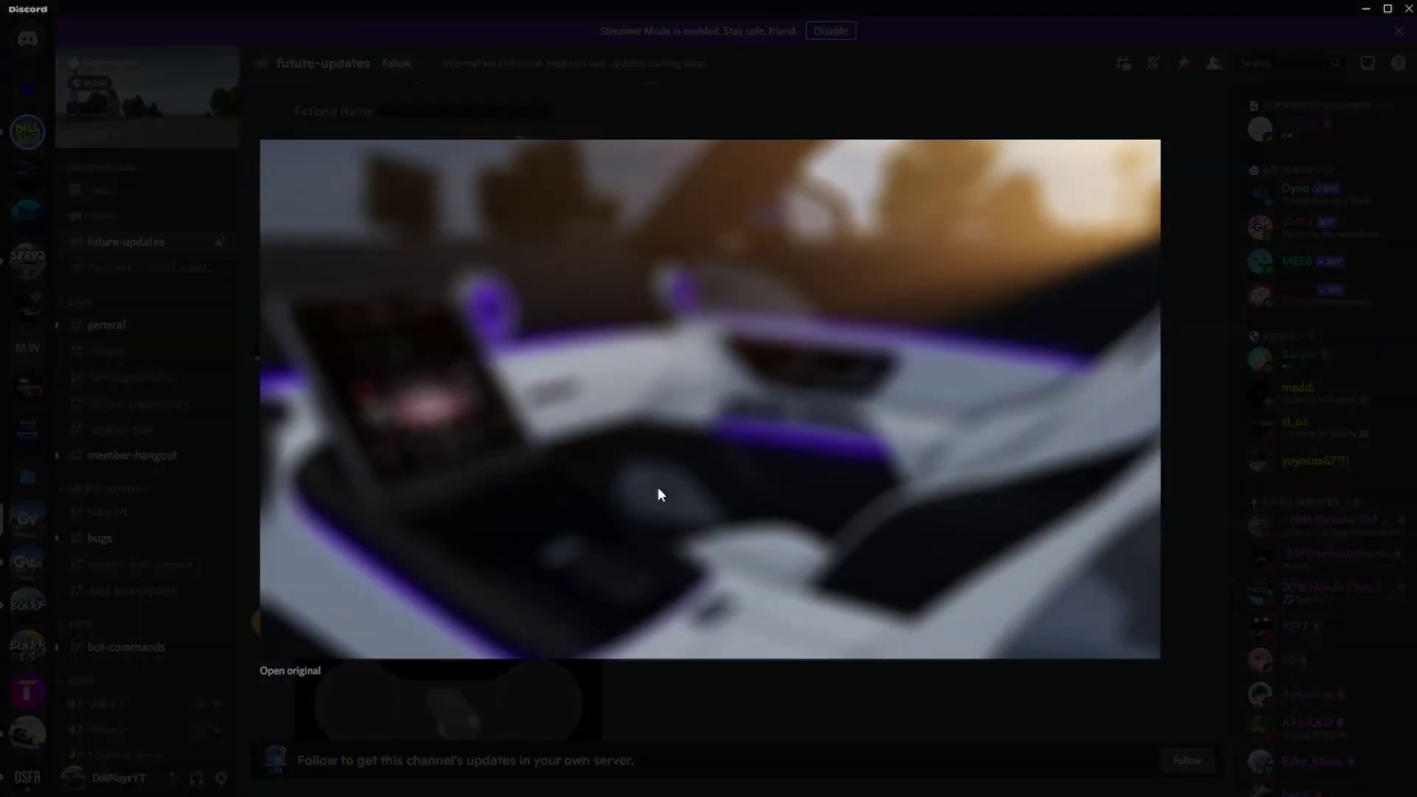
left_click(791, 696)
scroll(731, 481, "down", 1)
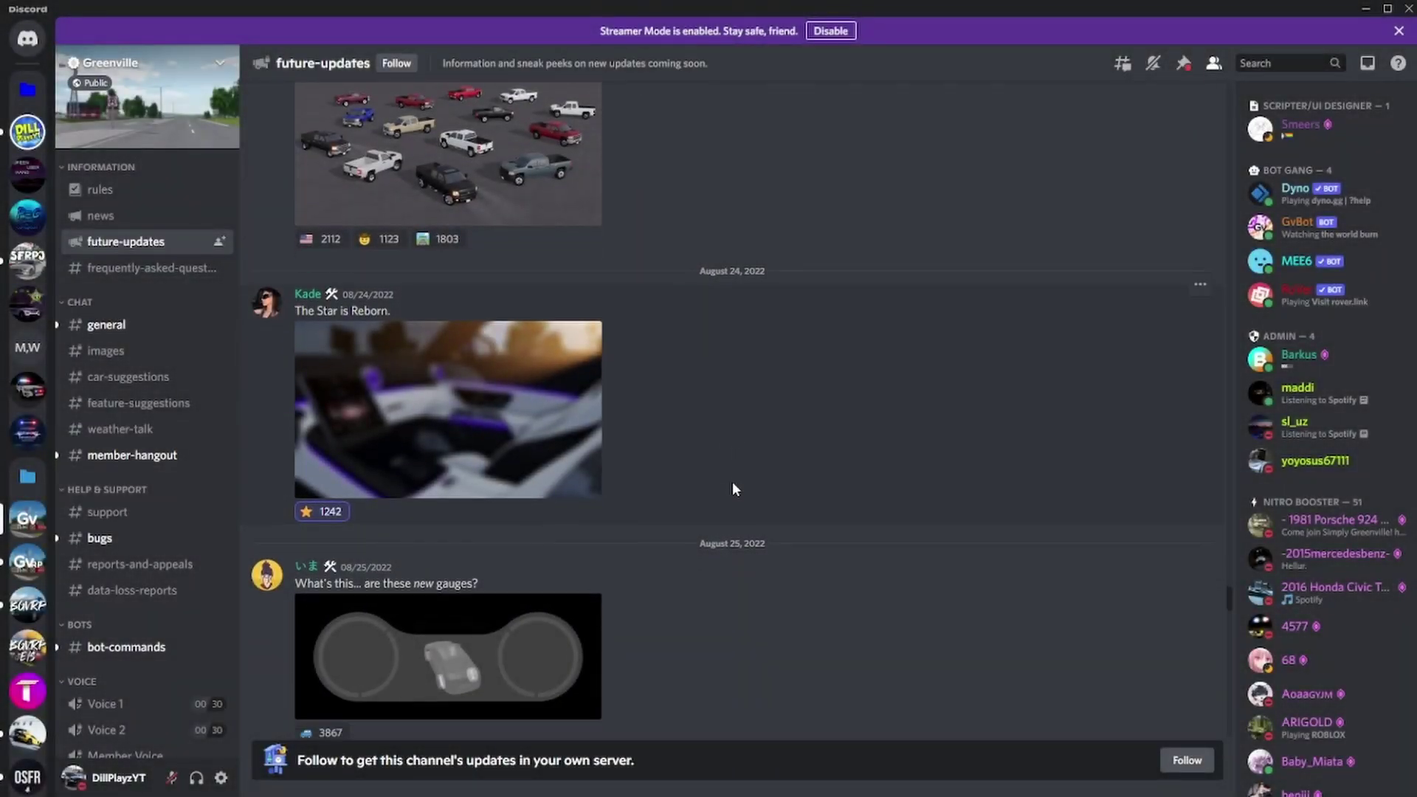
scroll(732, 482, "down", 3)
left_click(517, 505)
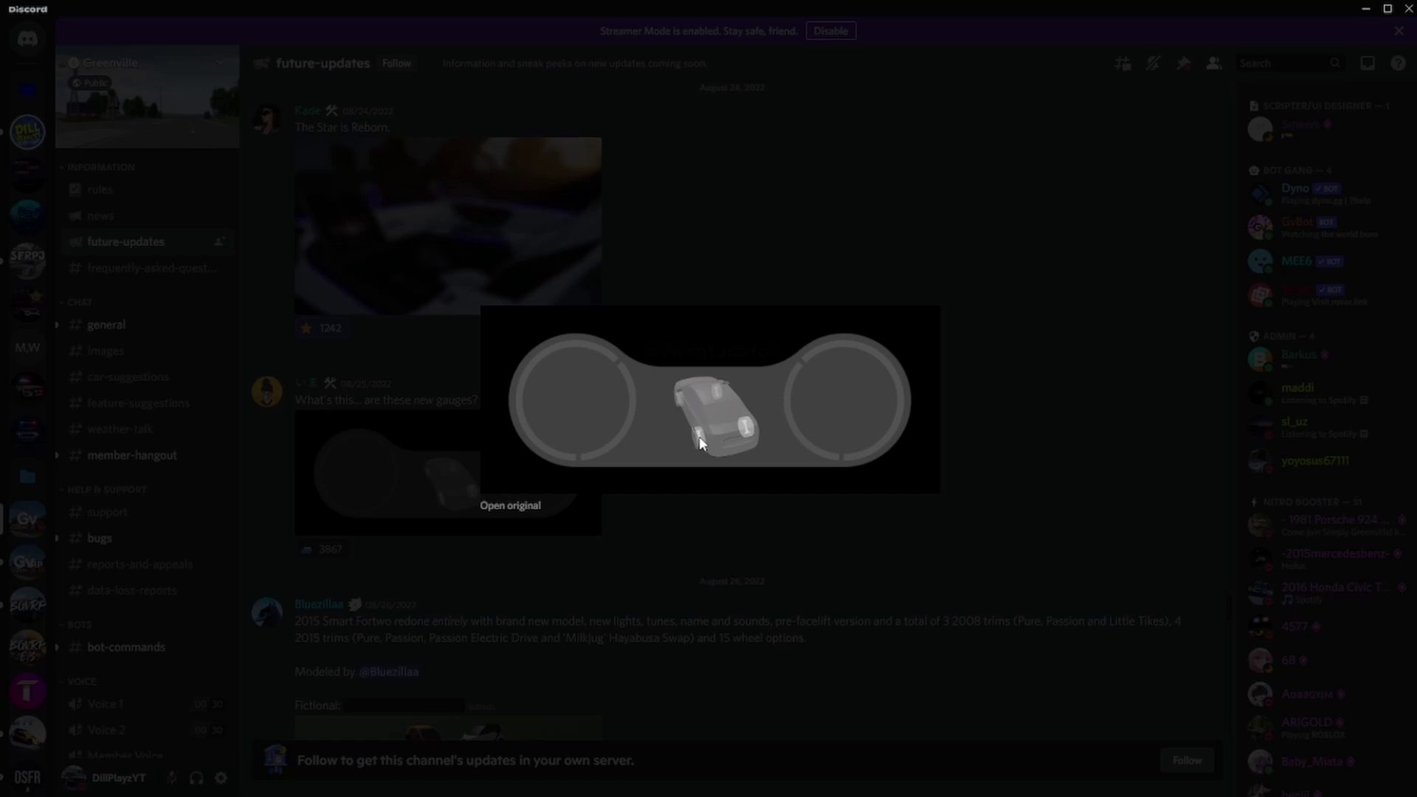
left_click(1013, 441)
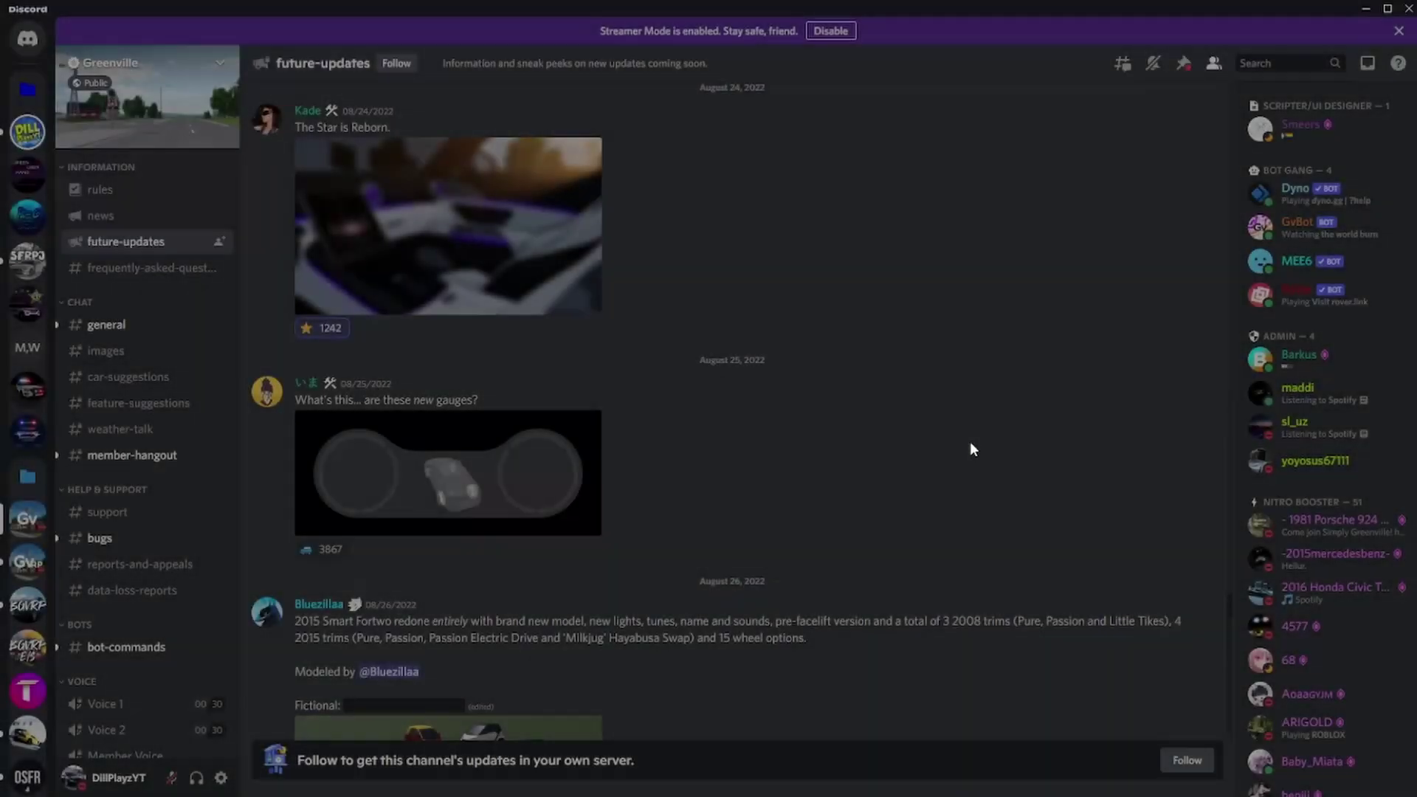
scroll(607, 467, "down", 1)
scroll(608, 466, "down", 2)
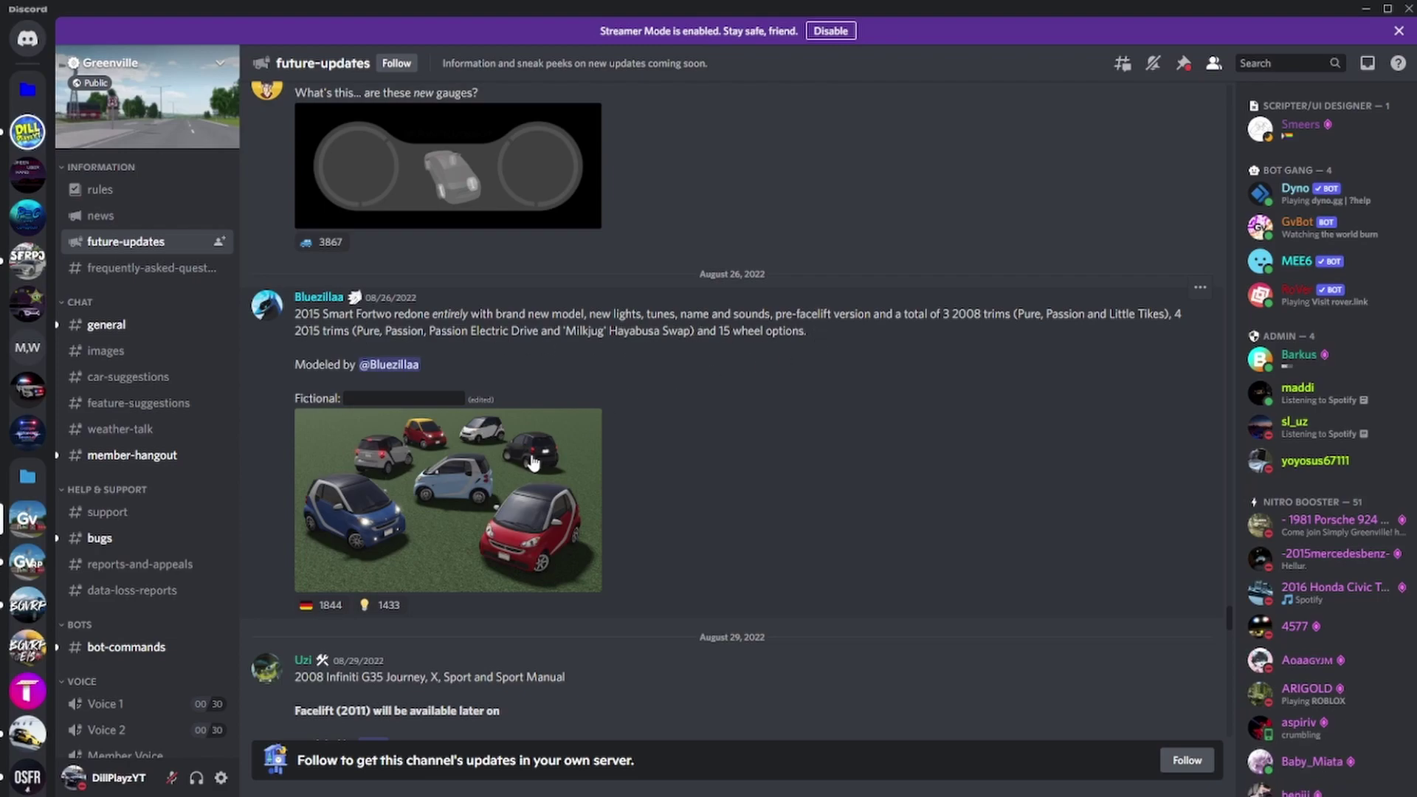
scroll(478, 485, "up", 4)
scroll(476, 478, "up", 3)
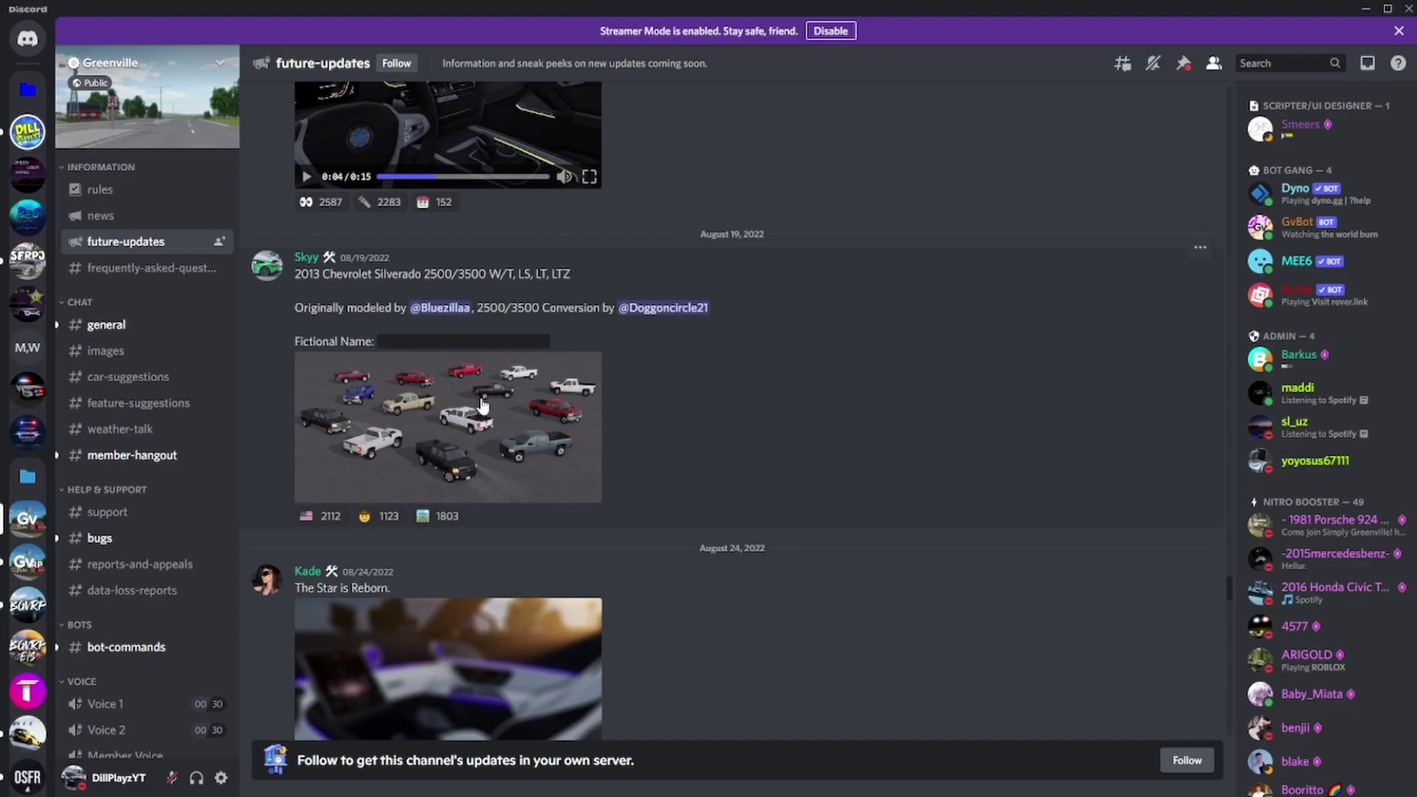
scroll(463, 418, "down", 5)
scroll(463, 418, "down", 3)
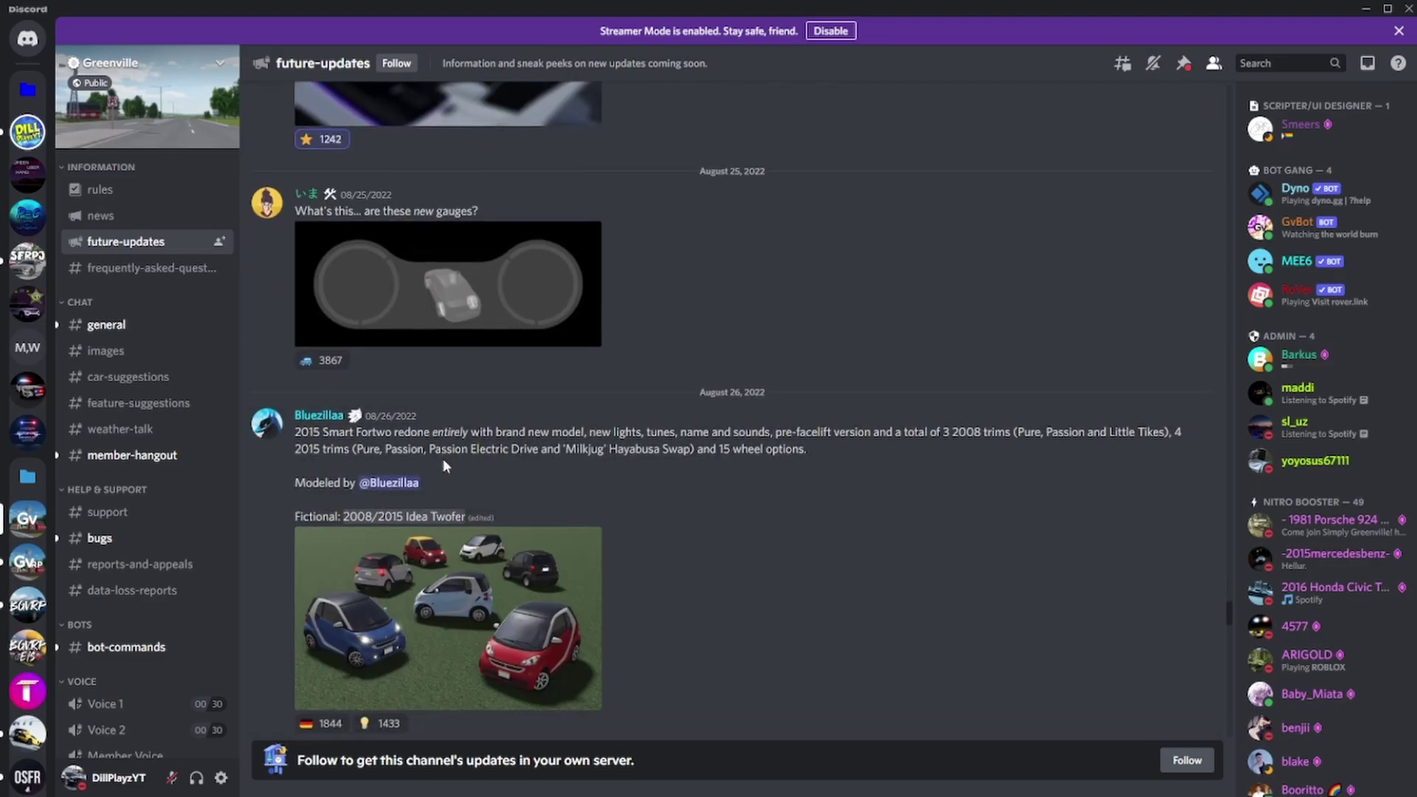
scroll(443, 459, "down", 1)
- View the Smart Fortwo image, reveal the Infiniti G35 fictional name, and view the Infiniti image
left_click(492, 453)
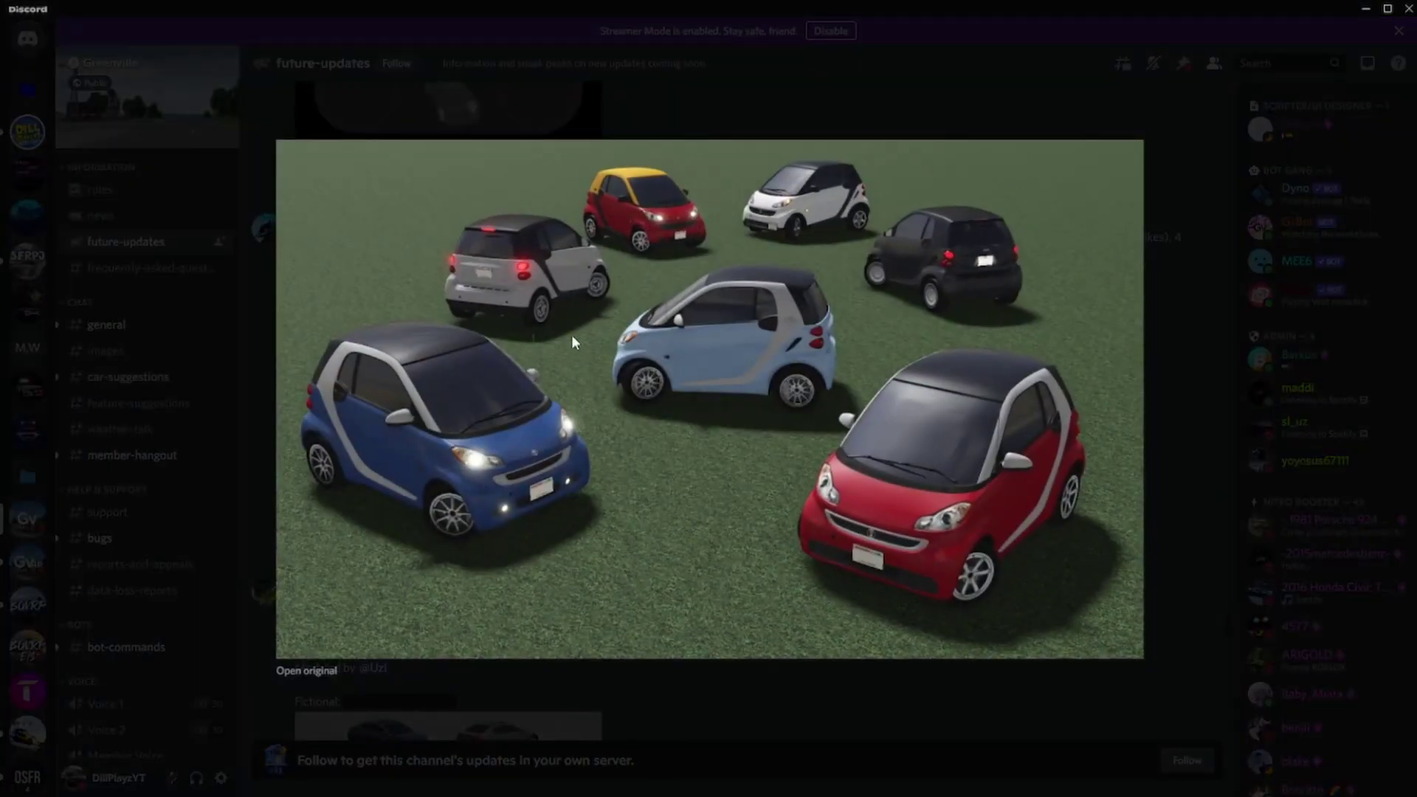
left_click(171, 411)
scroll(534, 481, "down", 2)
scroll(536, 481, "down", 1)
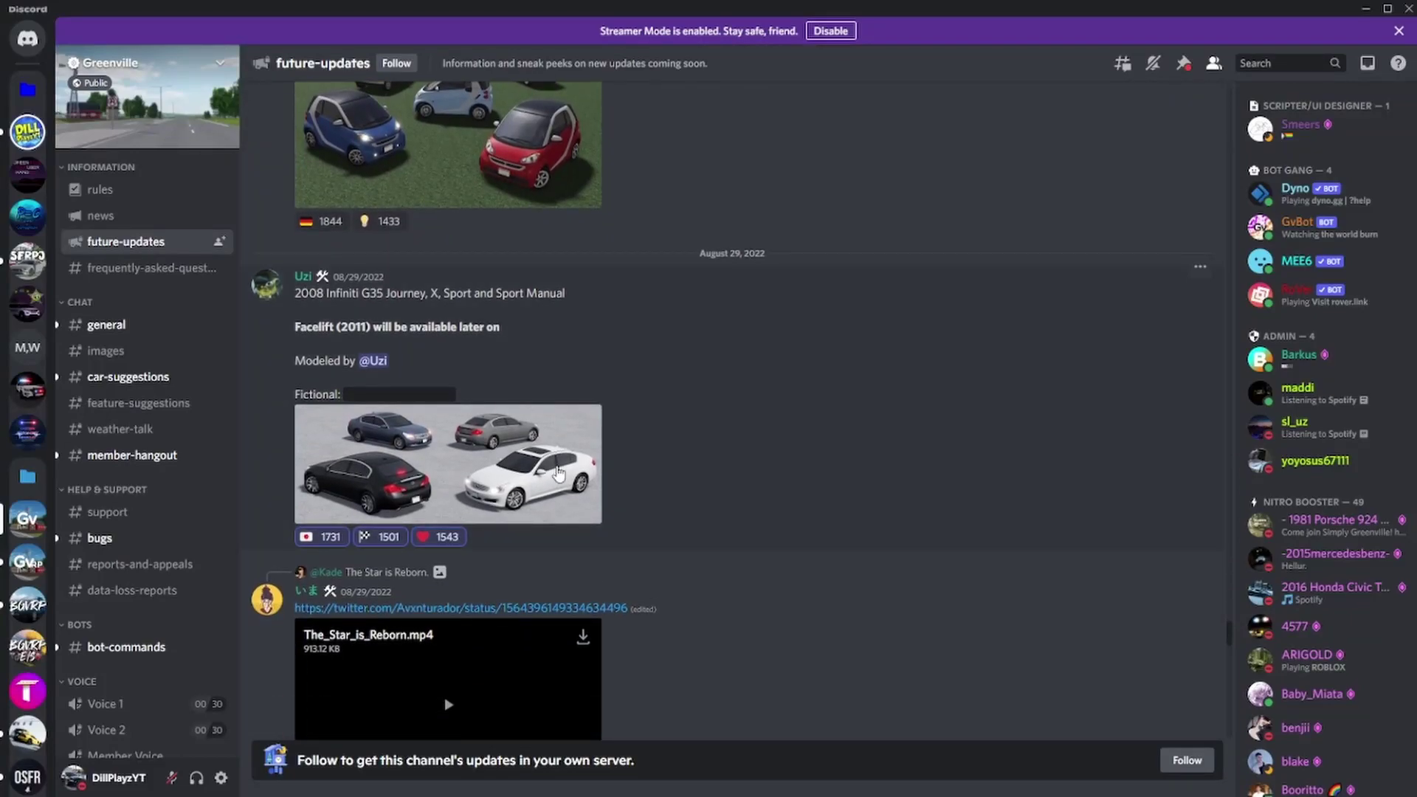
scroll(720, 392, "down", 1)
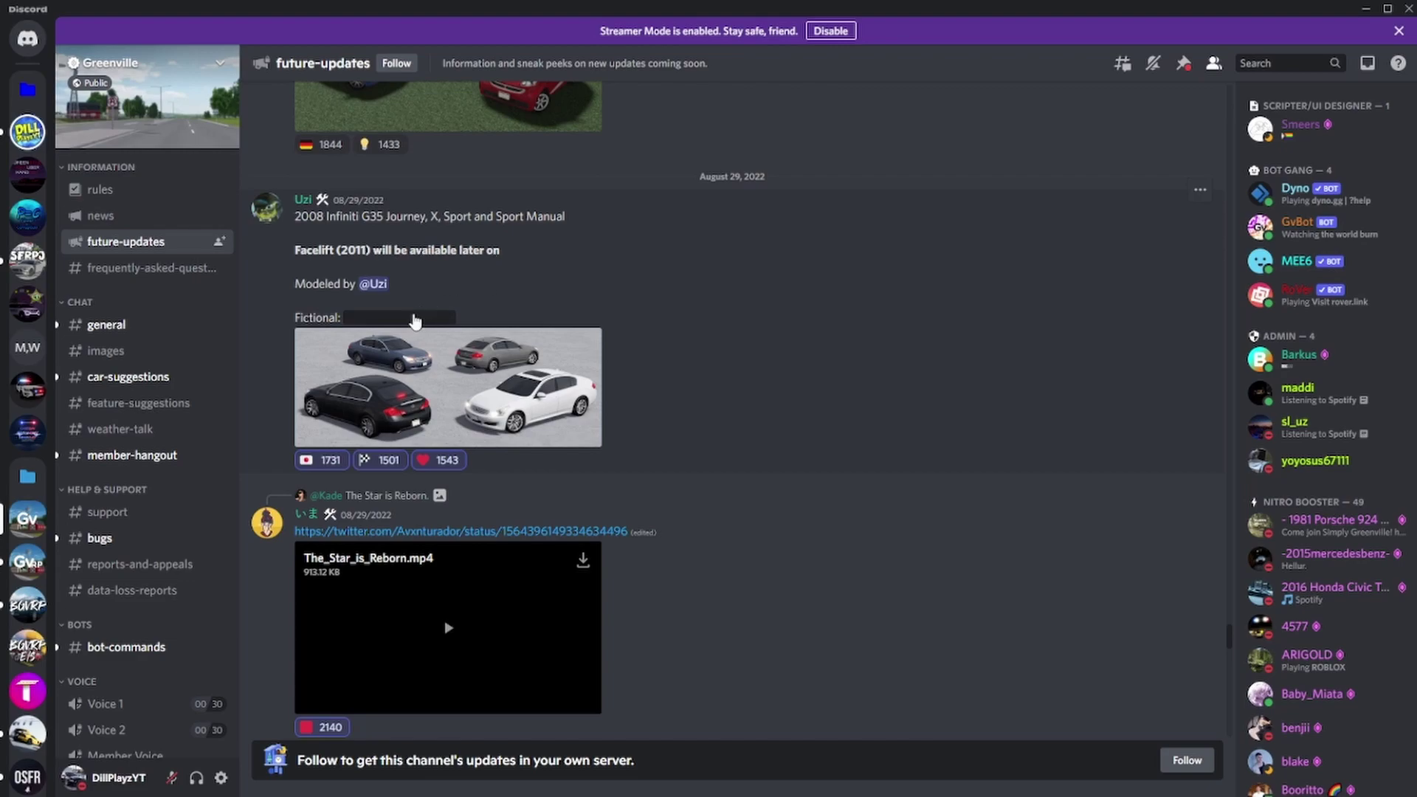
left_click(412, 317)
left_click(453, 373)
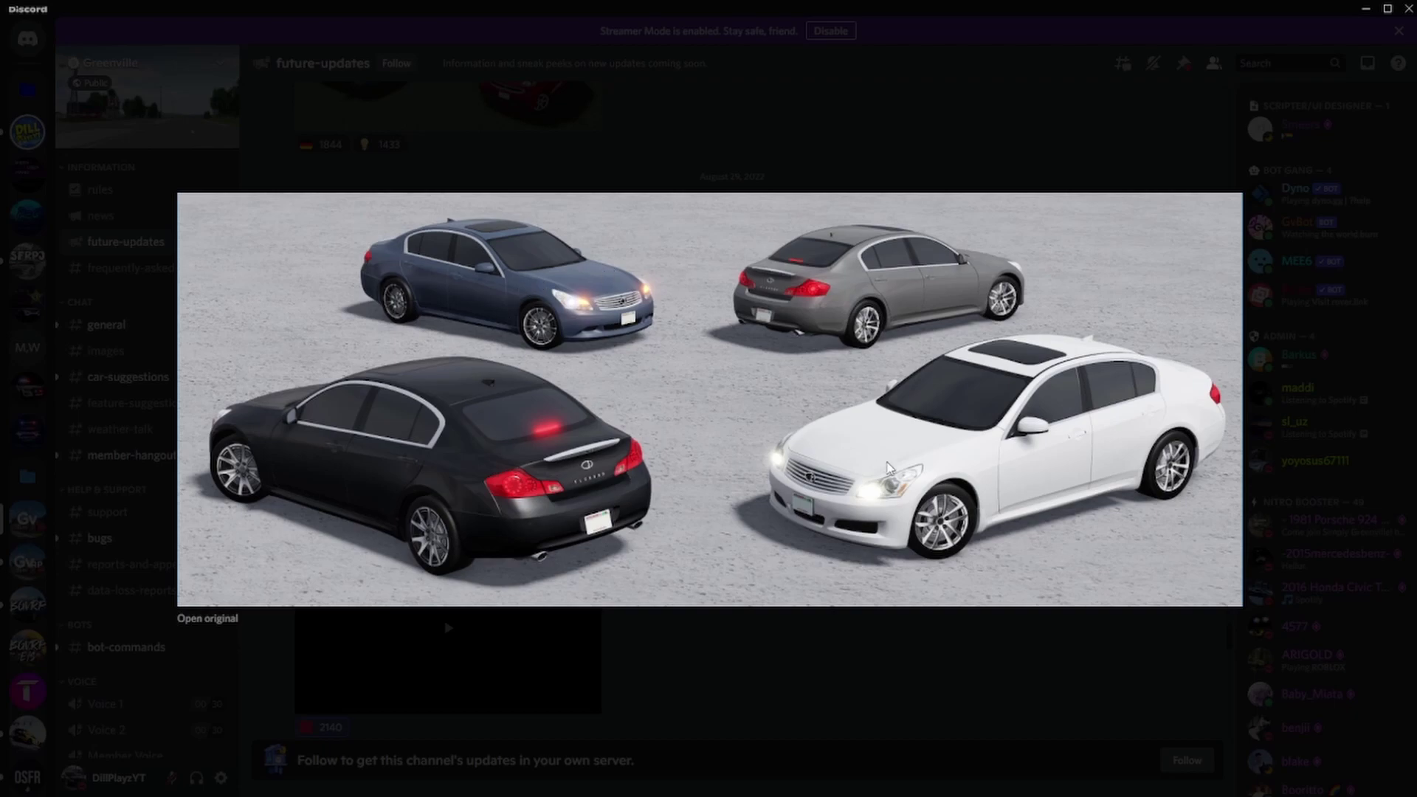
left_click(947, 698)
scroll(908, 585, "down", 3)
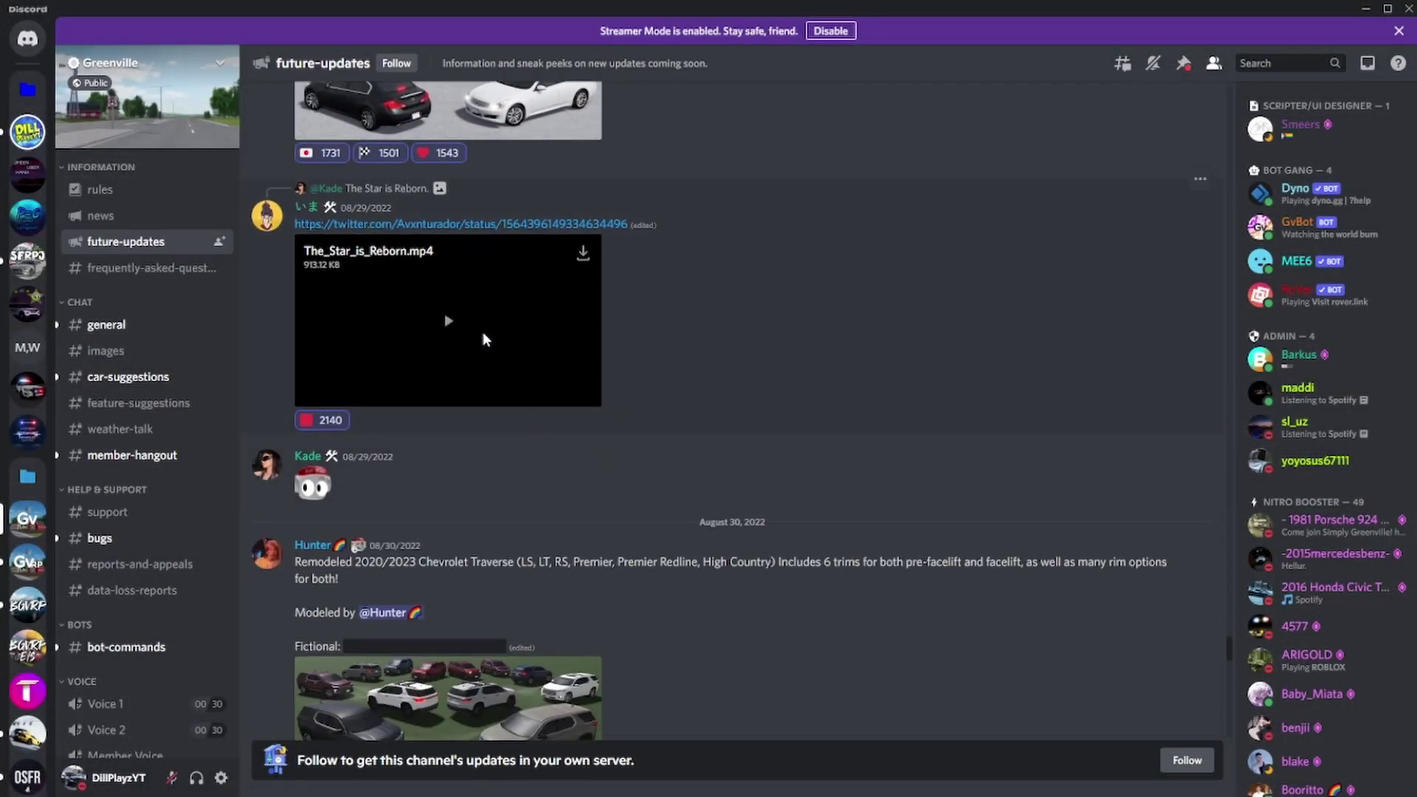
- Play The_Star_is_Reborn.mp4 and seek forward and back through the clip
left_click(480, 320)
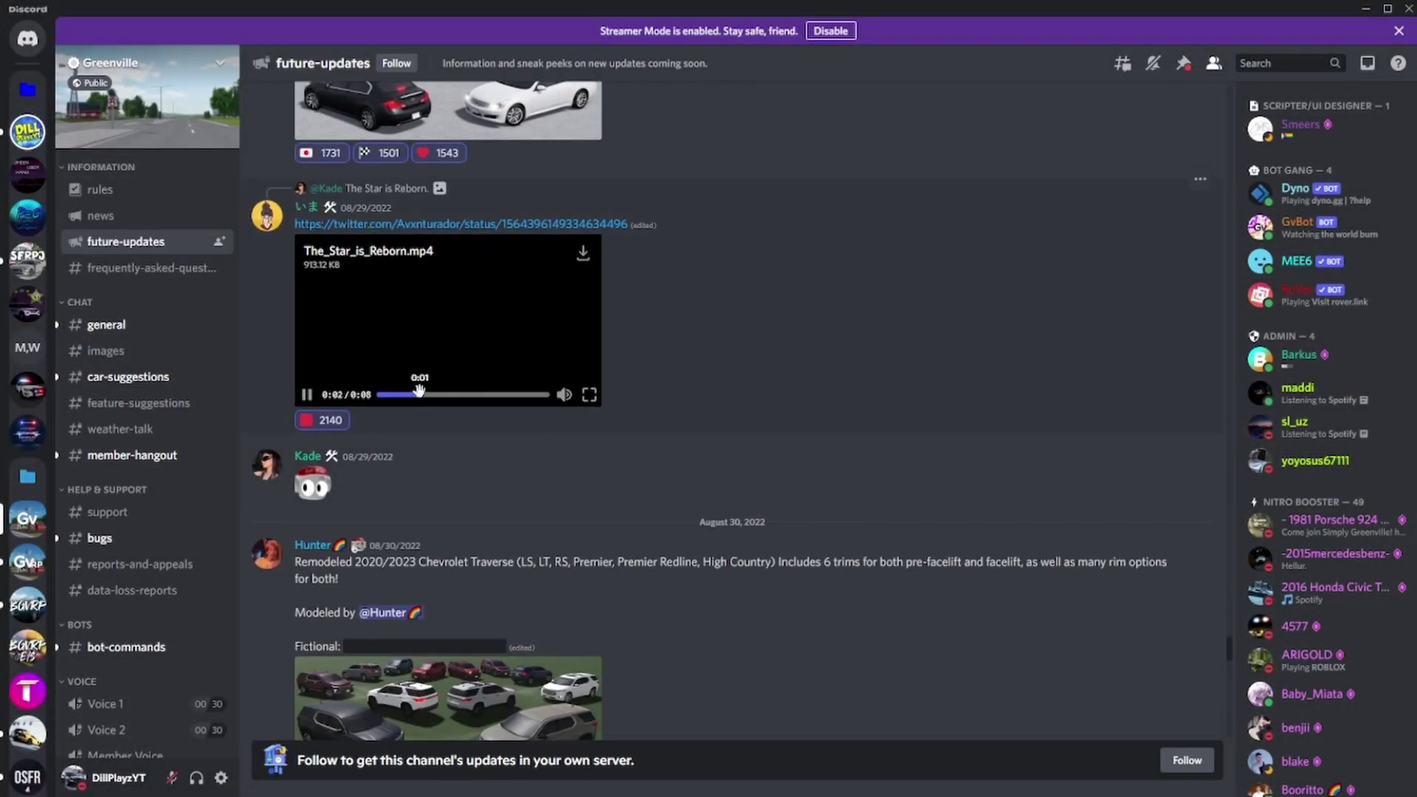
left_click(464, 393)
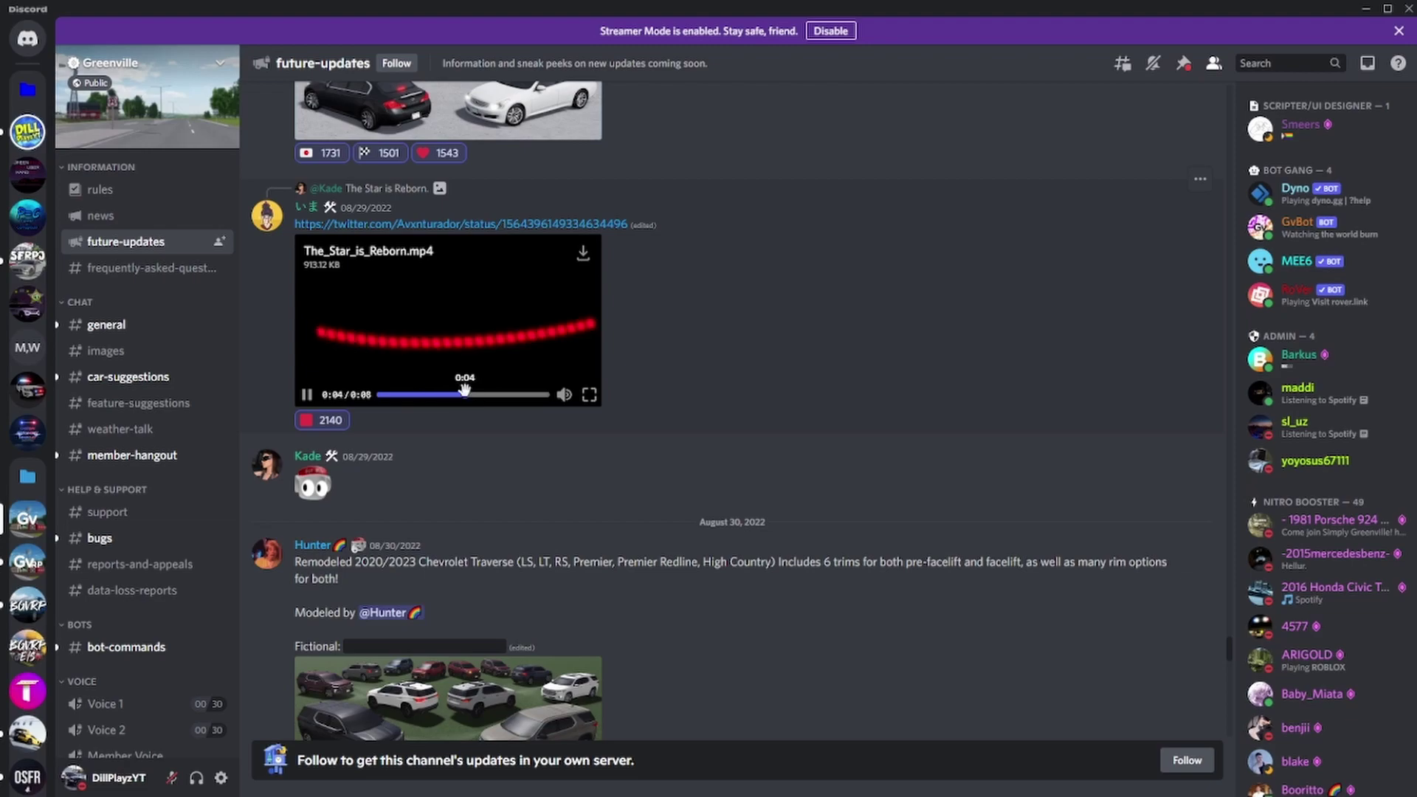
left_click(398, 396)
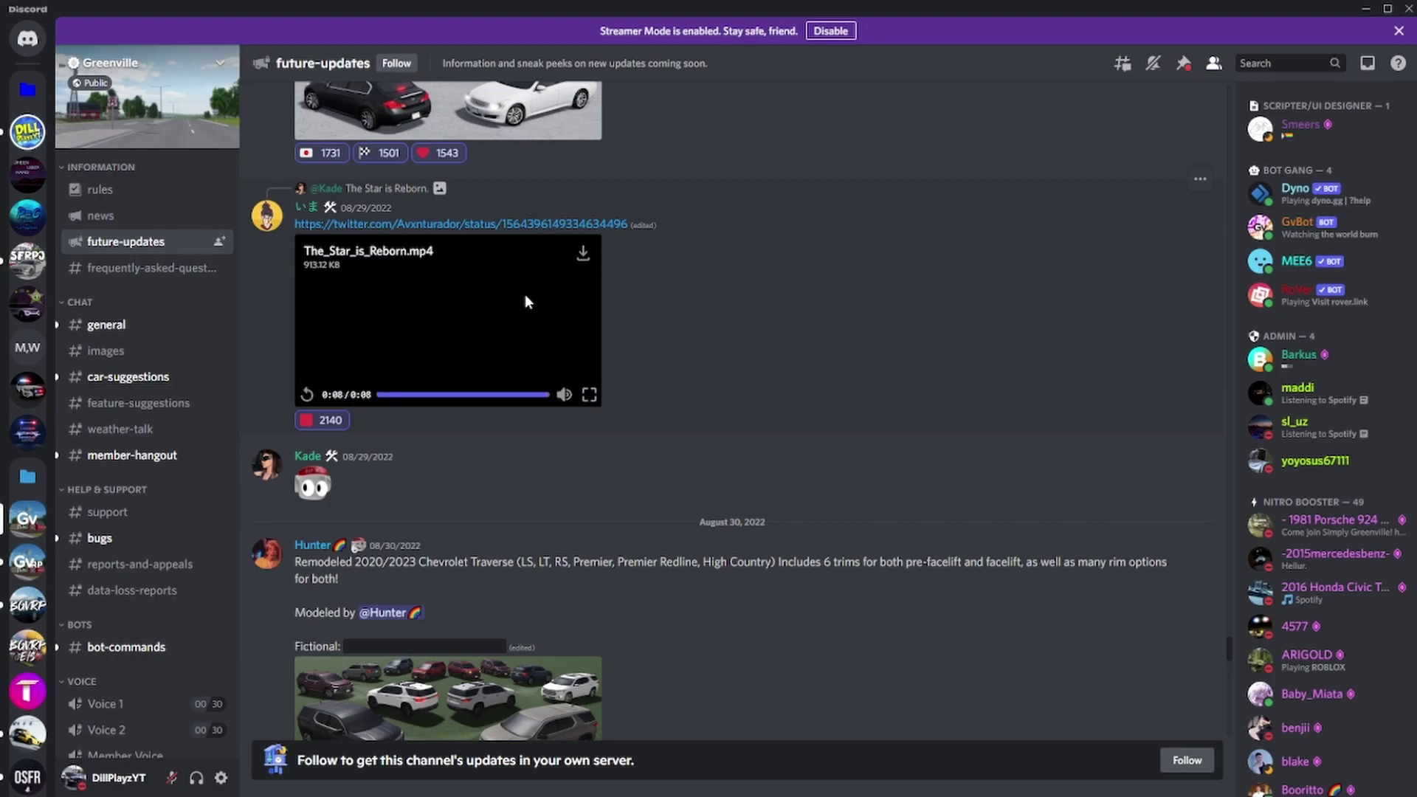
scroll(775, 321, "down", 3)
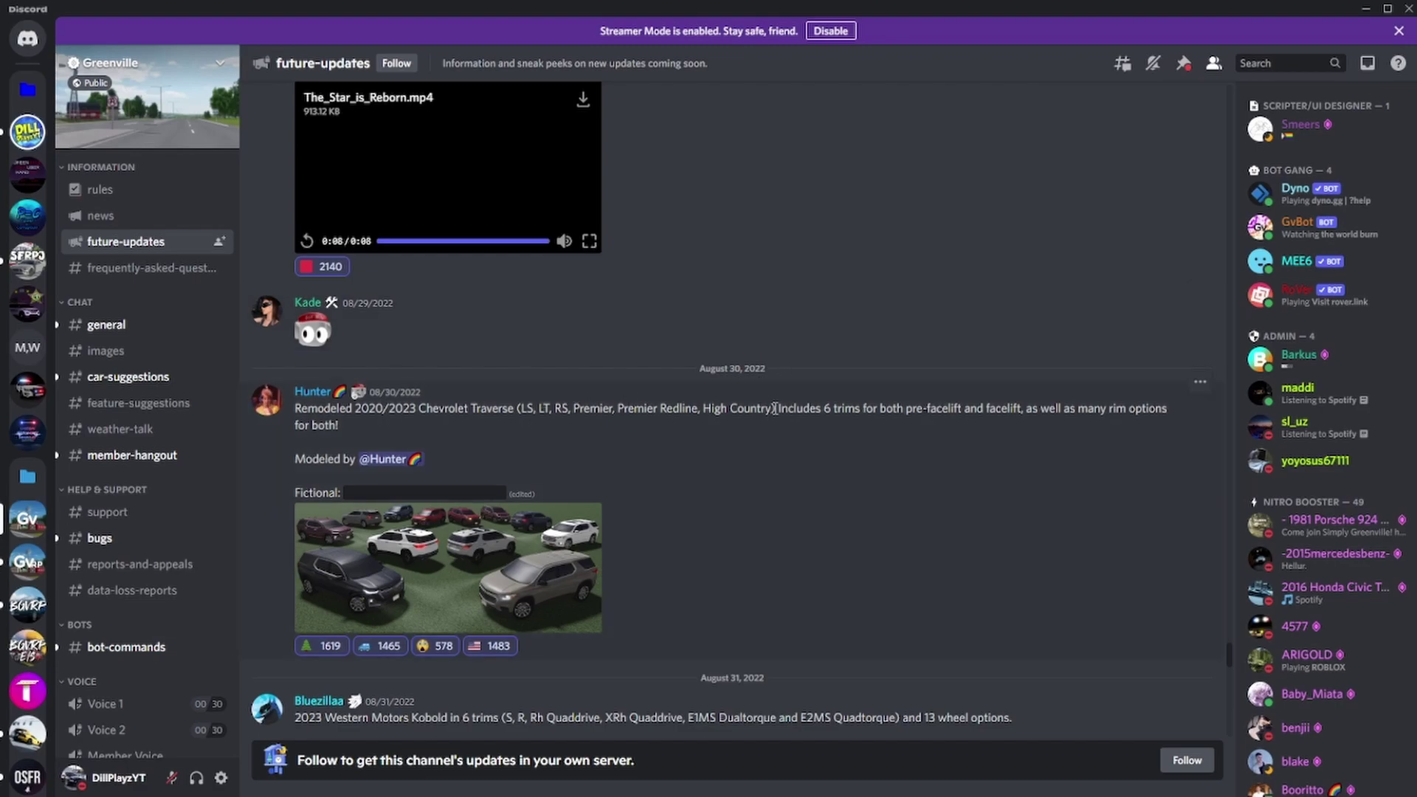
- View the Chevrolet Traverse preview image enlarged, twice
mouse_move(641, 471)
left_click(515, 532)
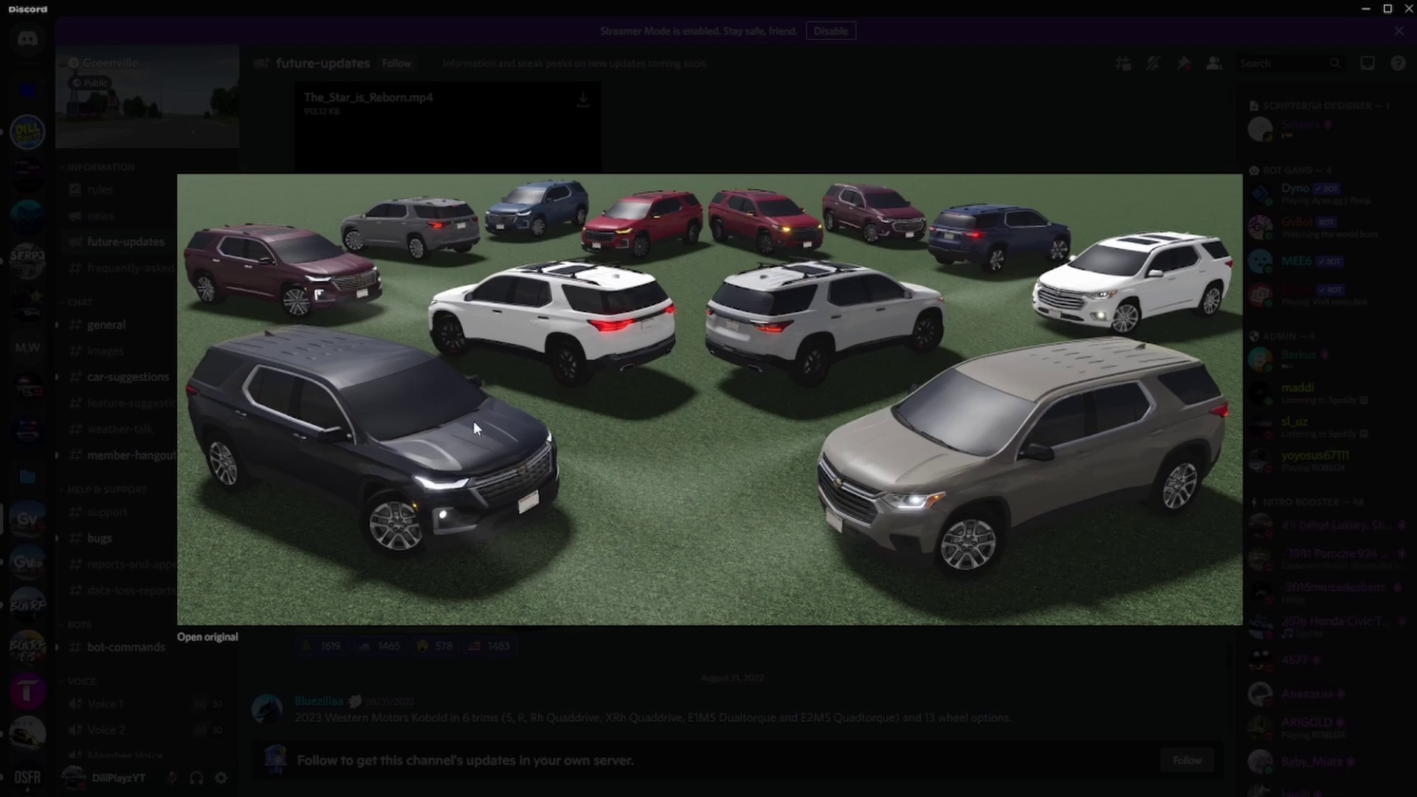
left_click(901, 724)
left_click(540, 575)
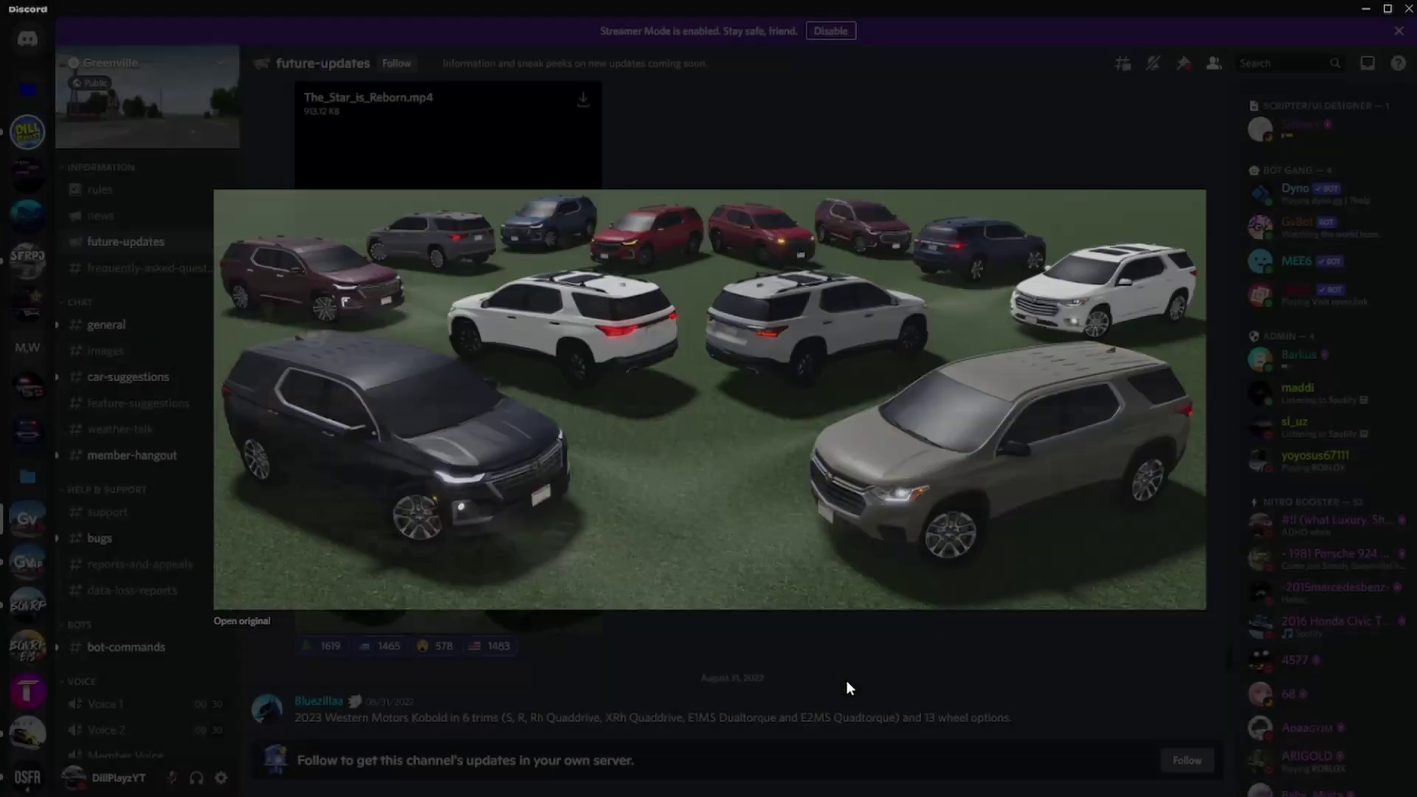
left_click(847, 681)
scroll(569, 517, "down", 3)
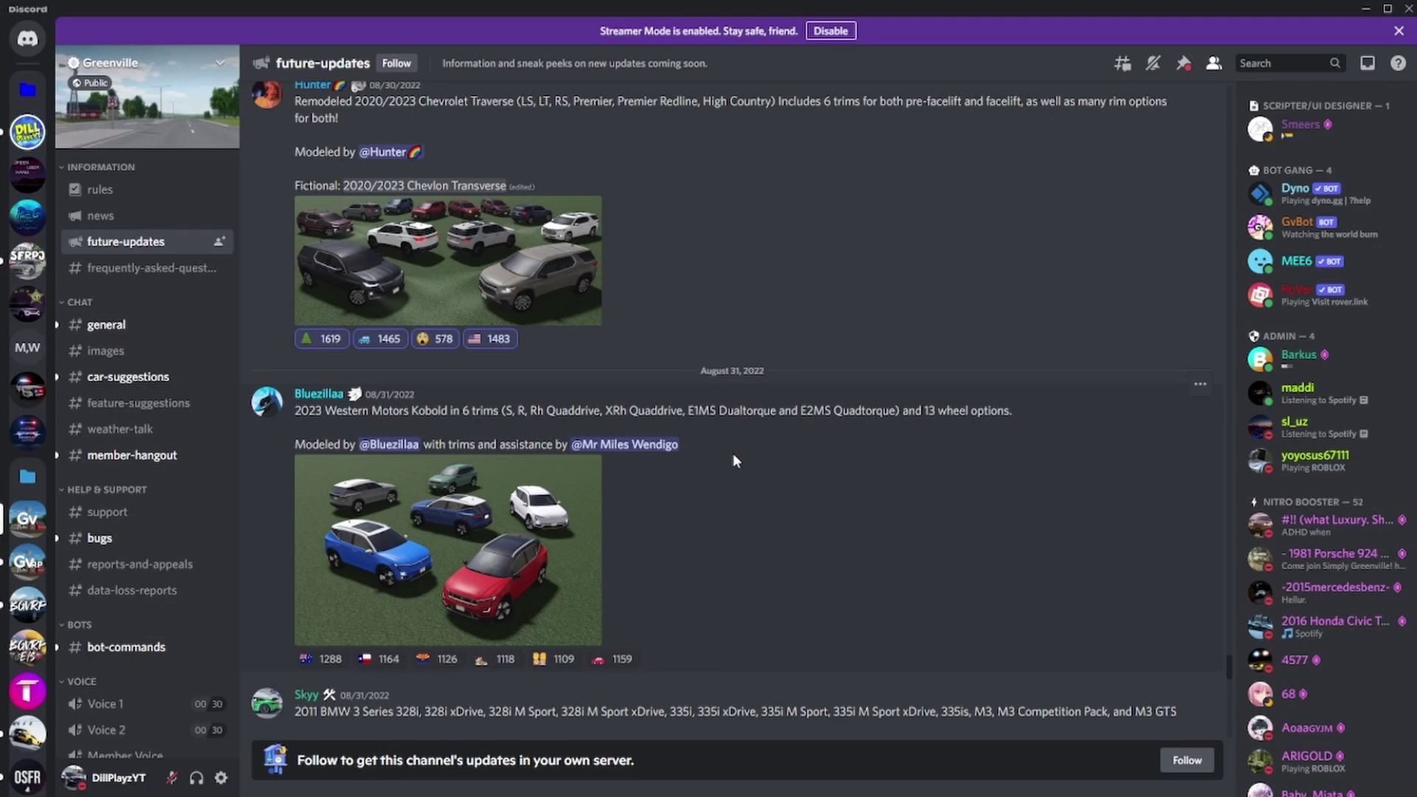
- View the Kobold image, reveal the BMW name '2011 BKM Regen', and enlarge the BMW image
left_click(512, 545)
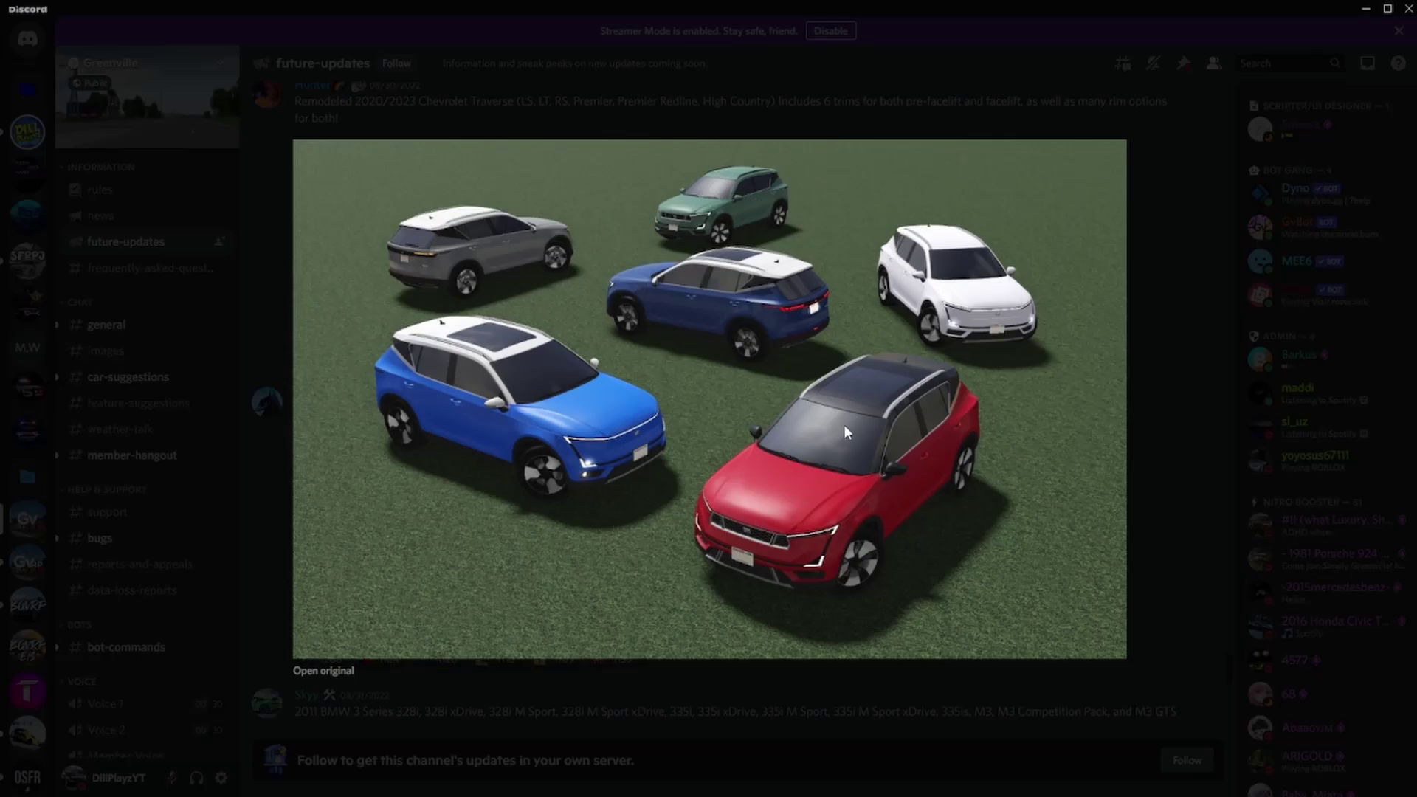
left_click(1234, 404)
scroll(1011, 459, "down", 2)
scroll(1011, 466, "down", 4)
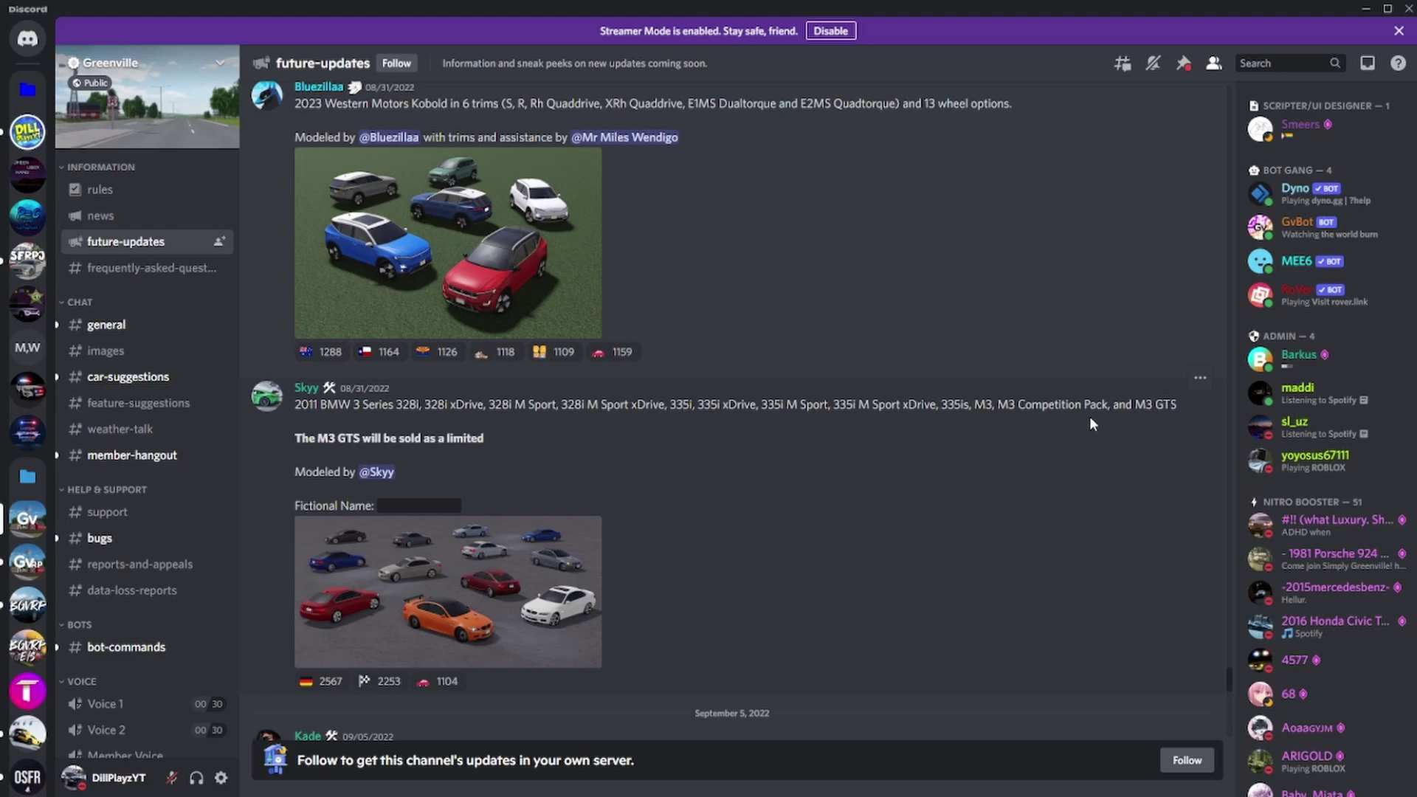
left_click(457, 510)
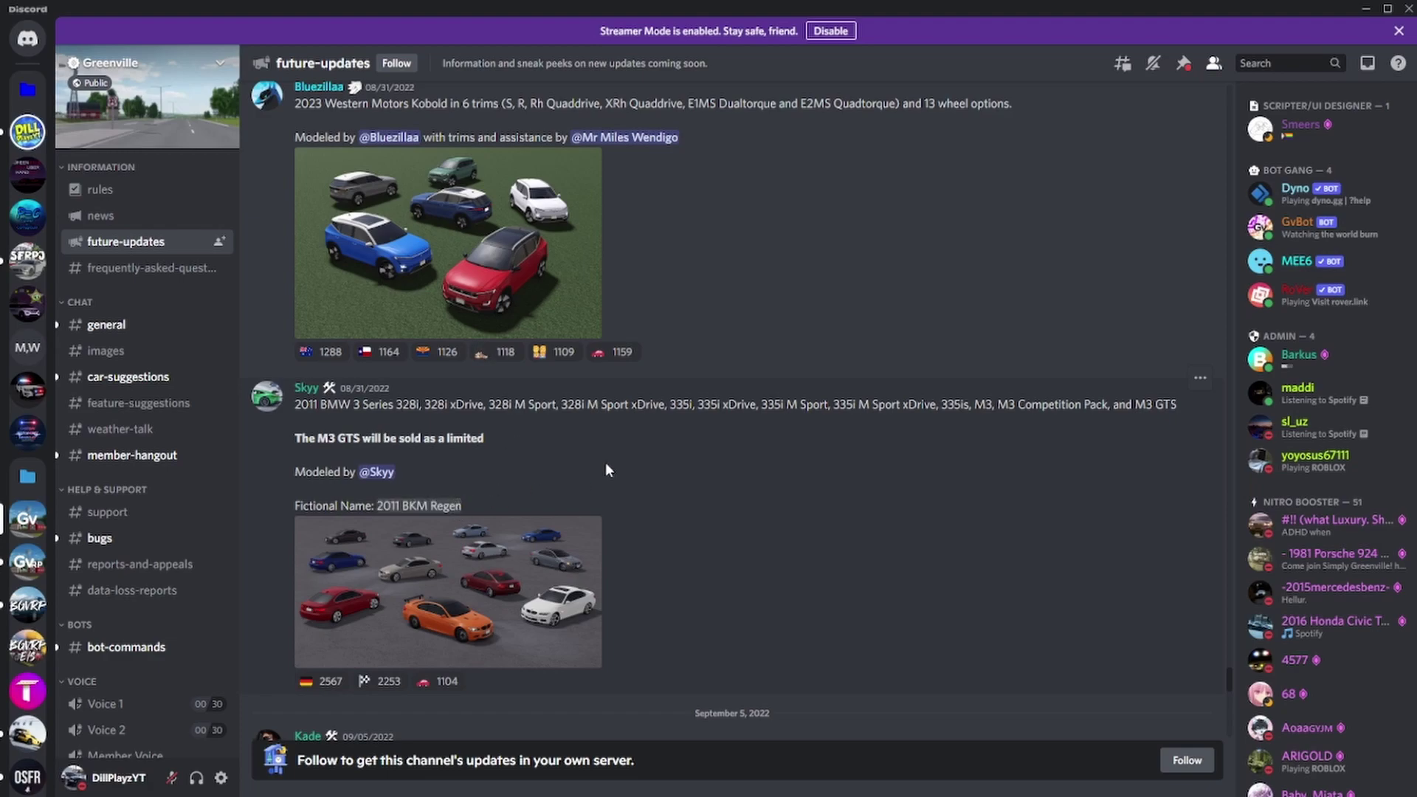
left_click(527, 573)
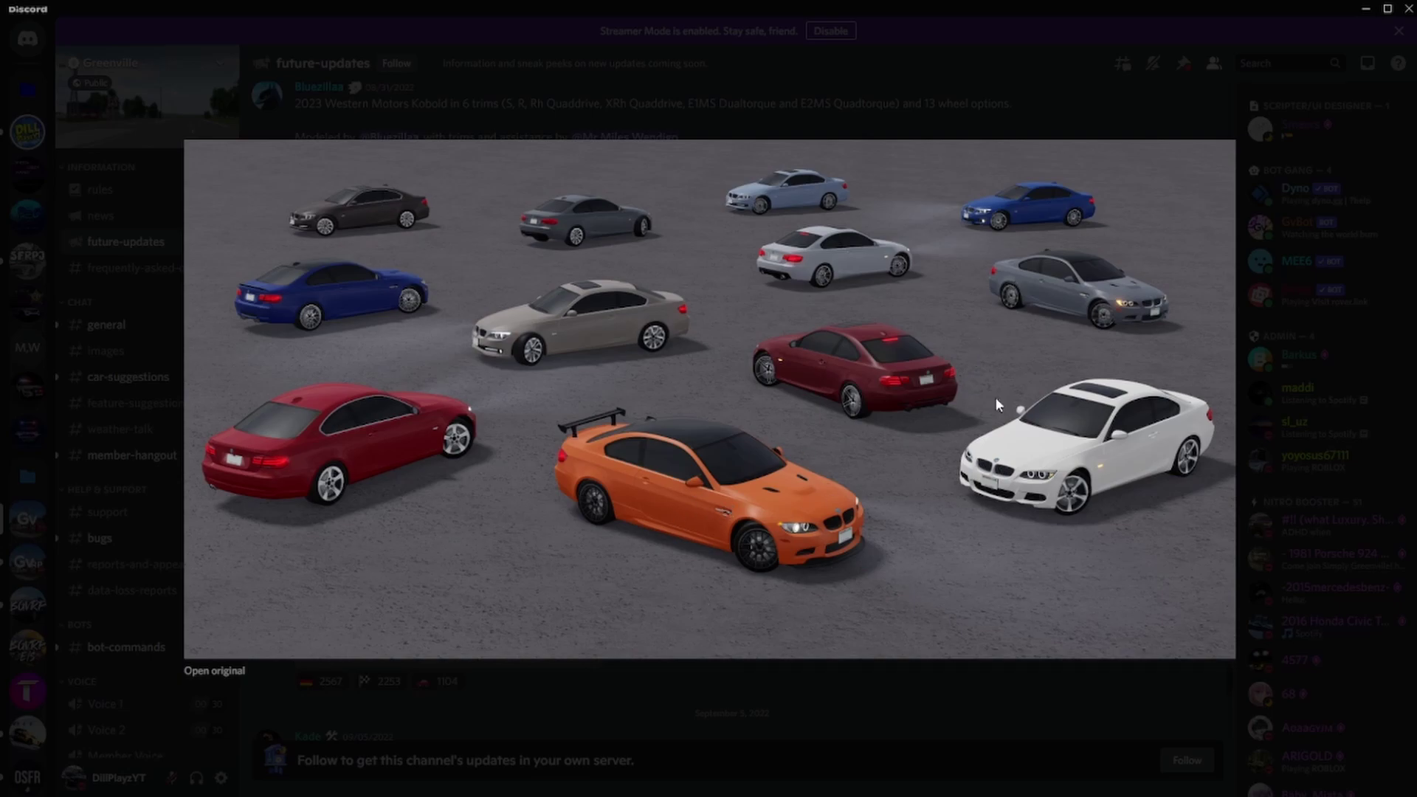
- Close the BMW image, reveal 'Leland Vault/Leland Vault V', and view both Escalade images enlarged
left_click(905, 728)
scroll(649, 512, "down", 4)
scroll(646, 512, "down", 1)
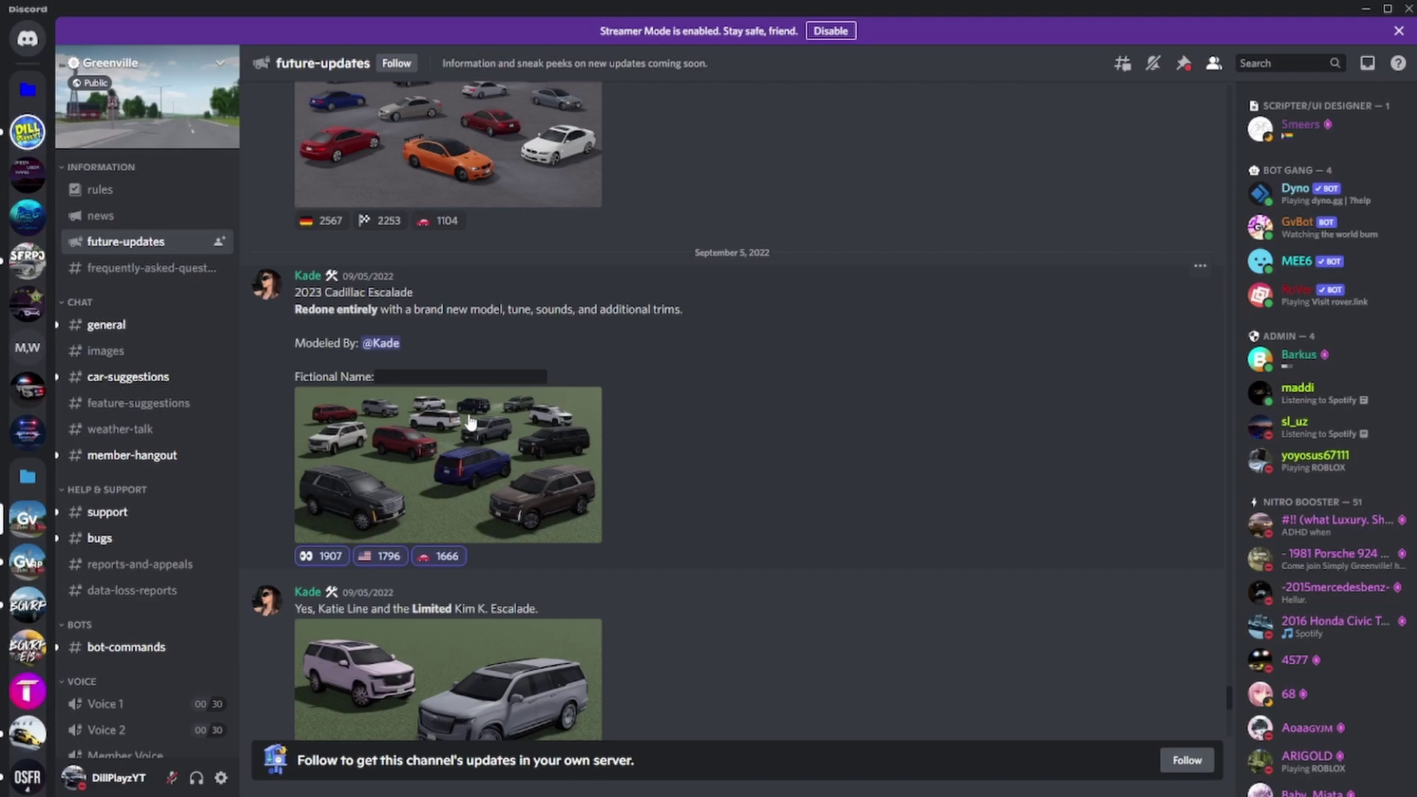
left_click(455, 377)
left_click(514, 422)
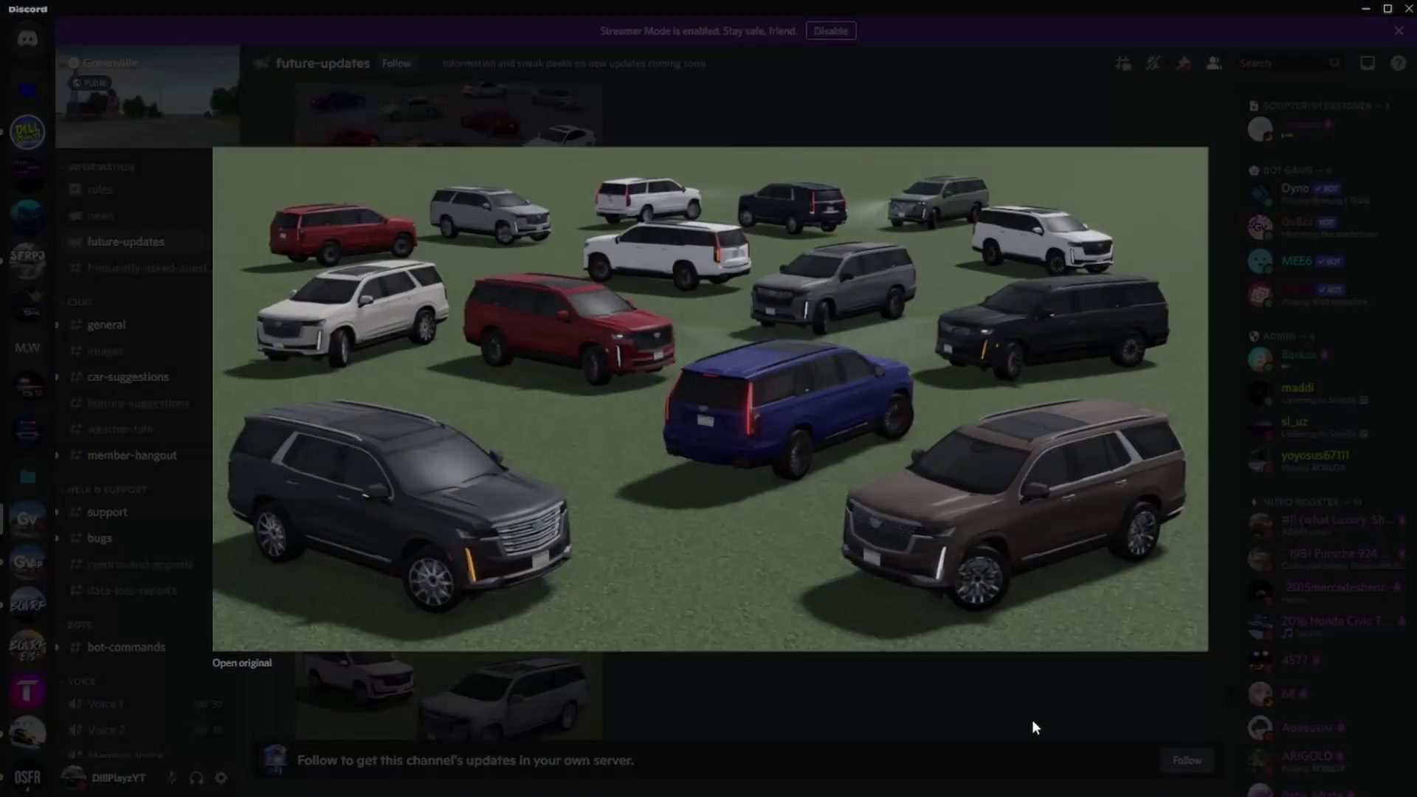
left_click(1031, 720)
scroll(659, 434, "down", 2)
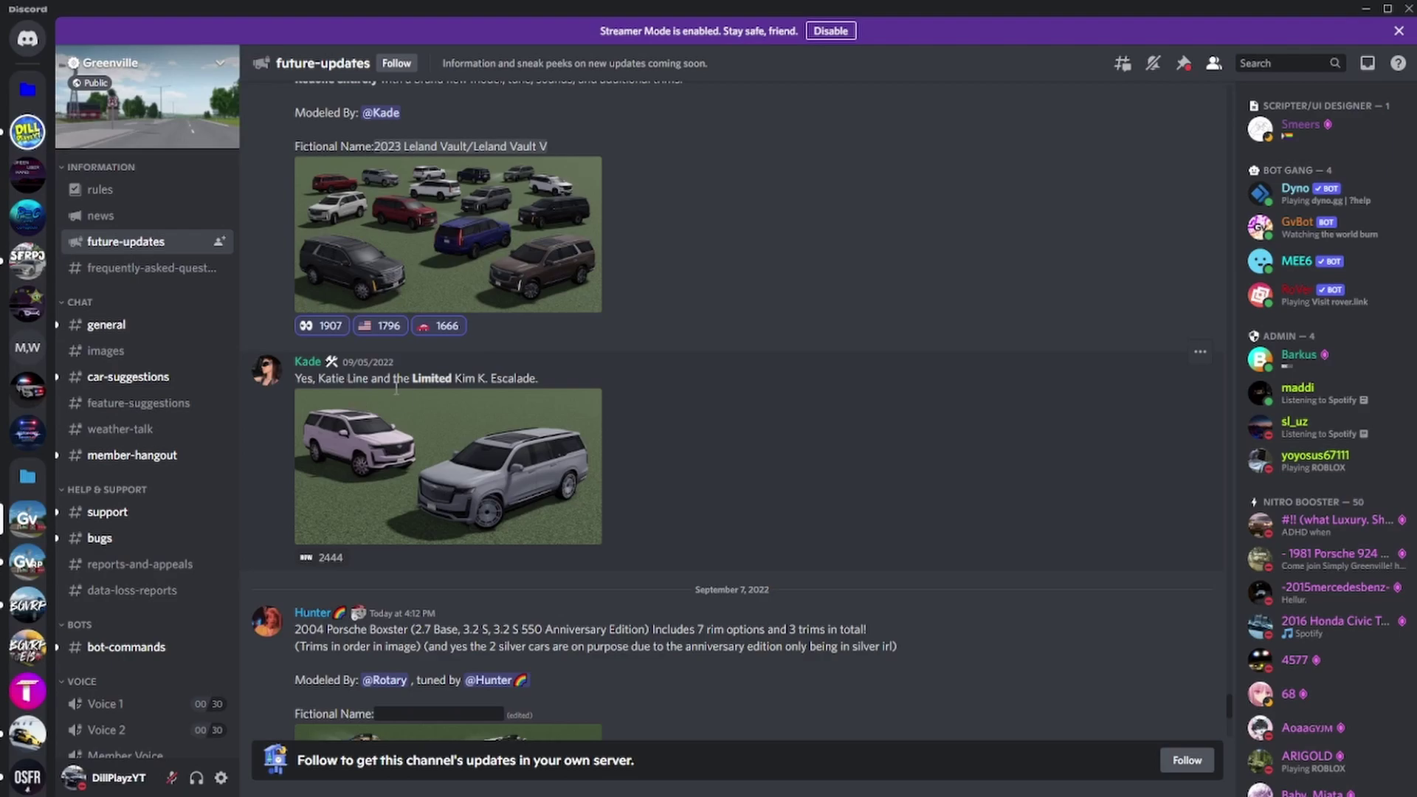
left_click(543, 444)
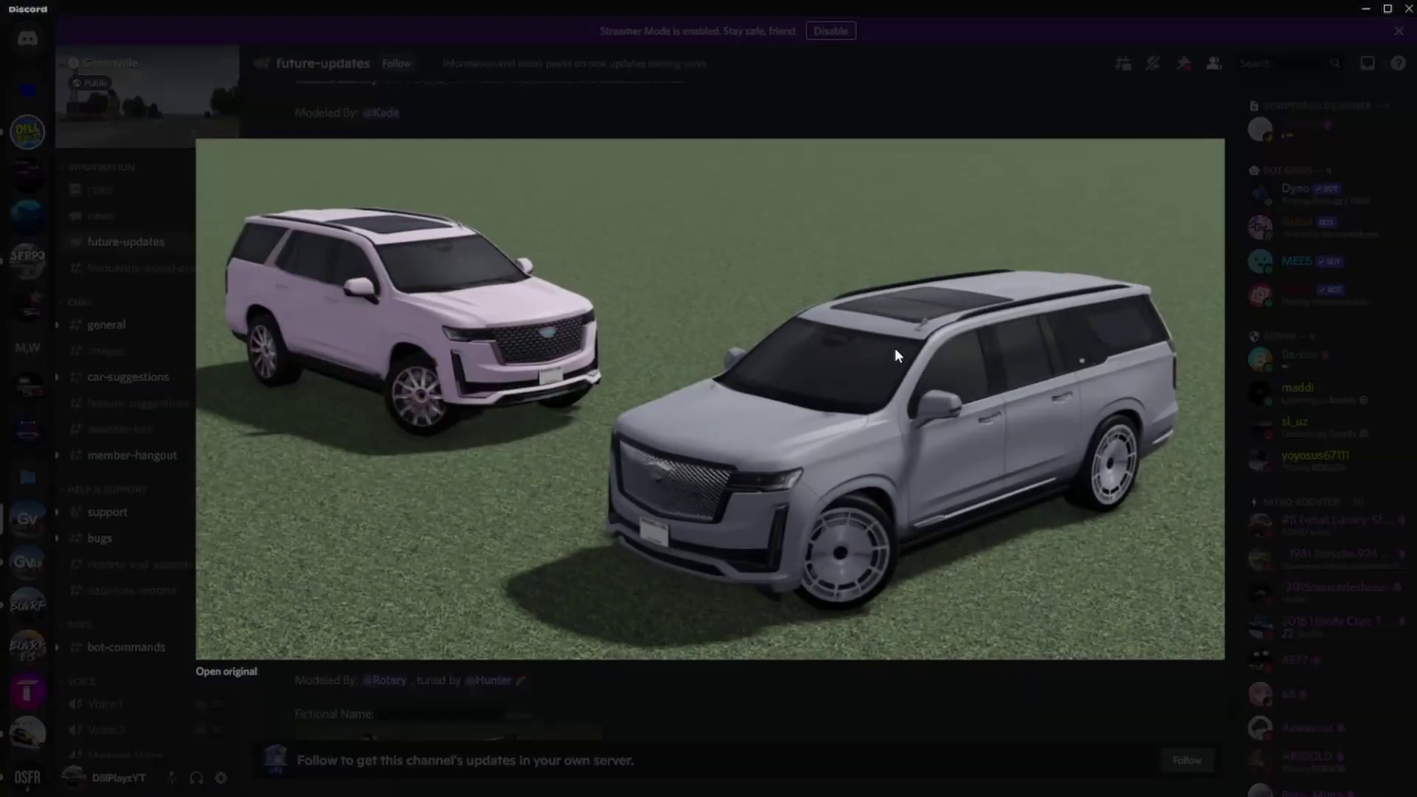
left_click(935, 745)
scroll(814, 564, "down", 3)
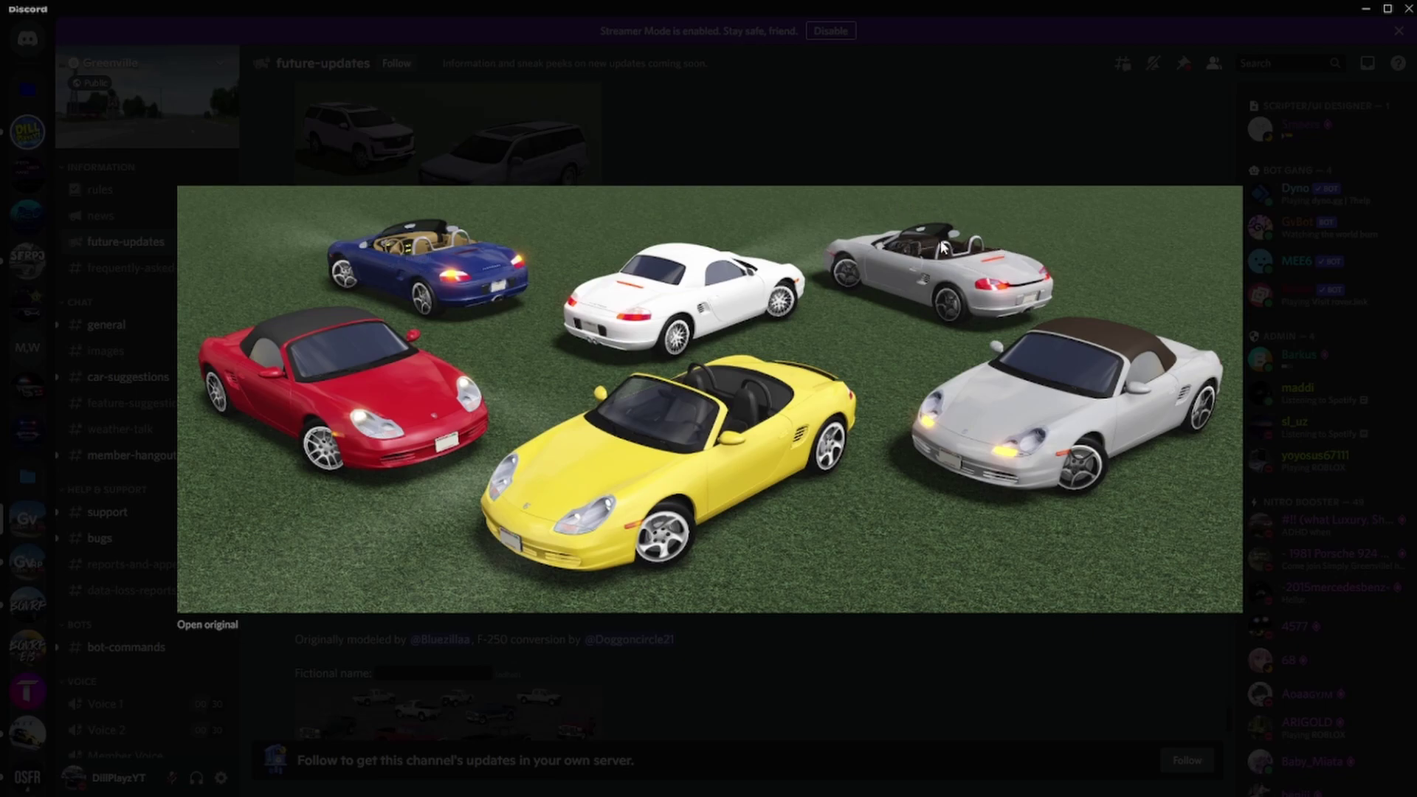
- Close the Boxster image, then view the 2005 Ford F-250 trucks image enlarged
left_click(1019, 750)
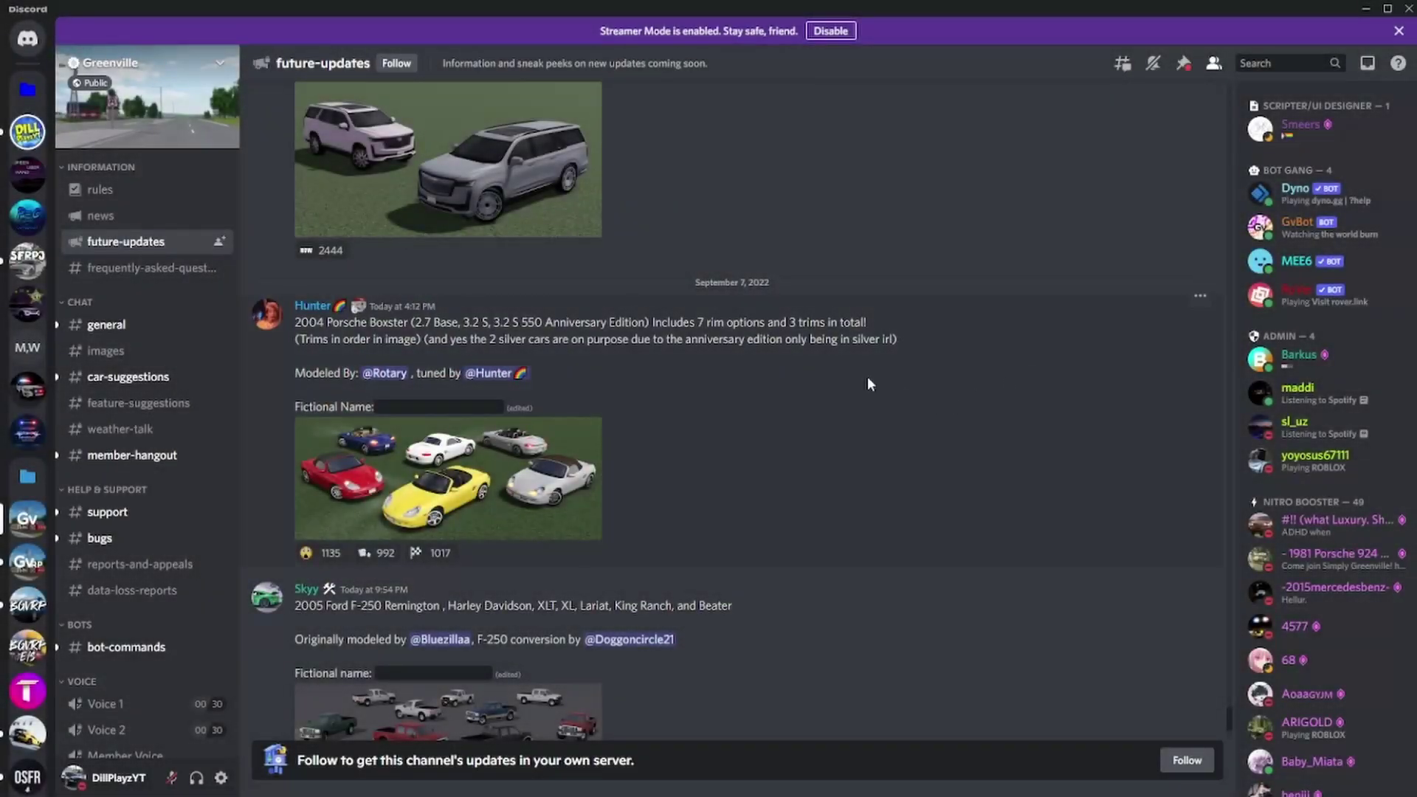
scroll(816, 319, "down", 2)
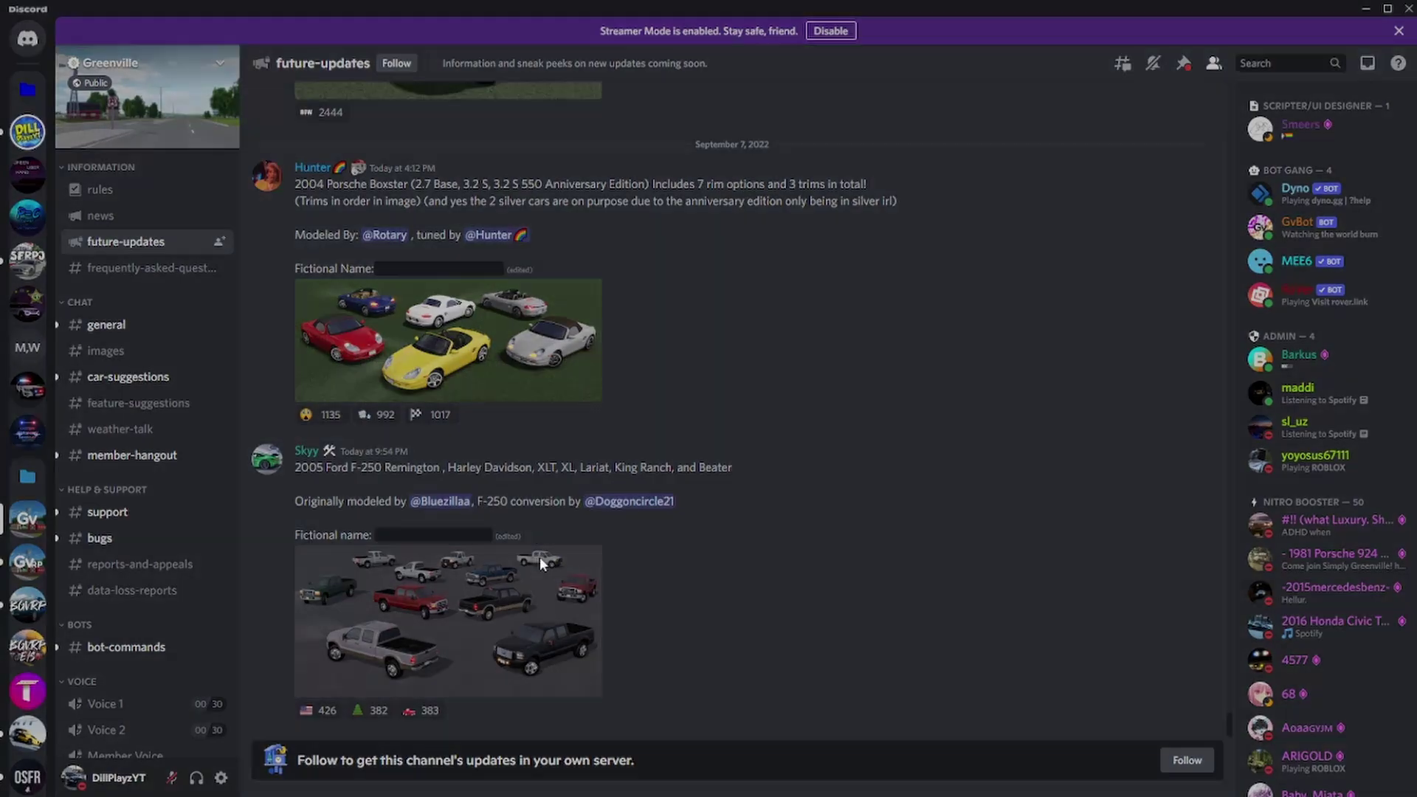
left_click(539, 557)
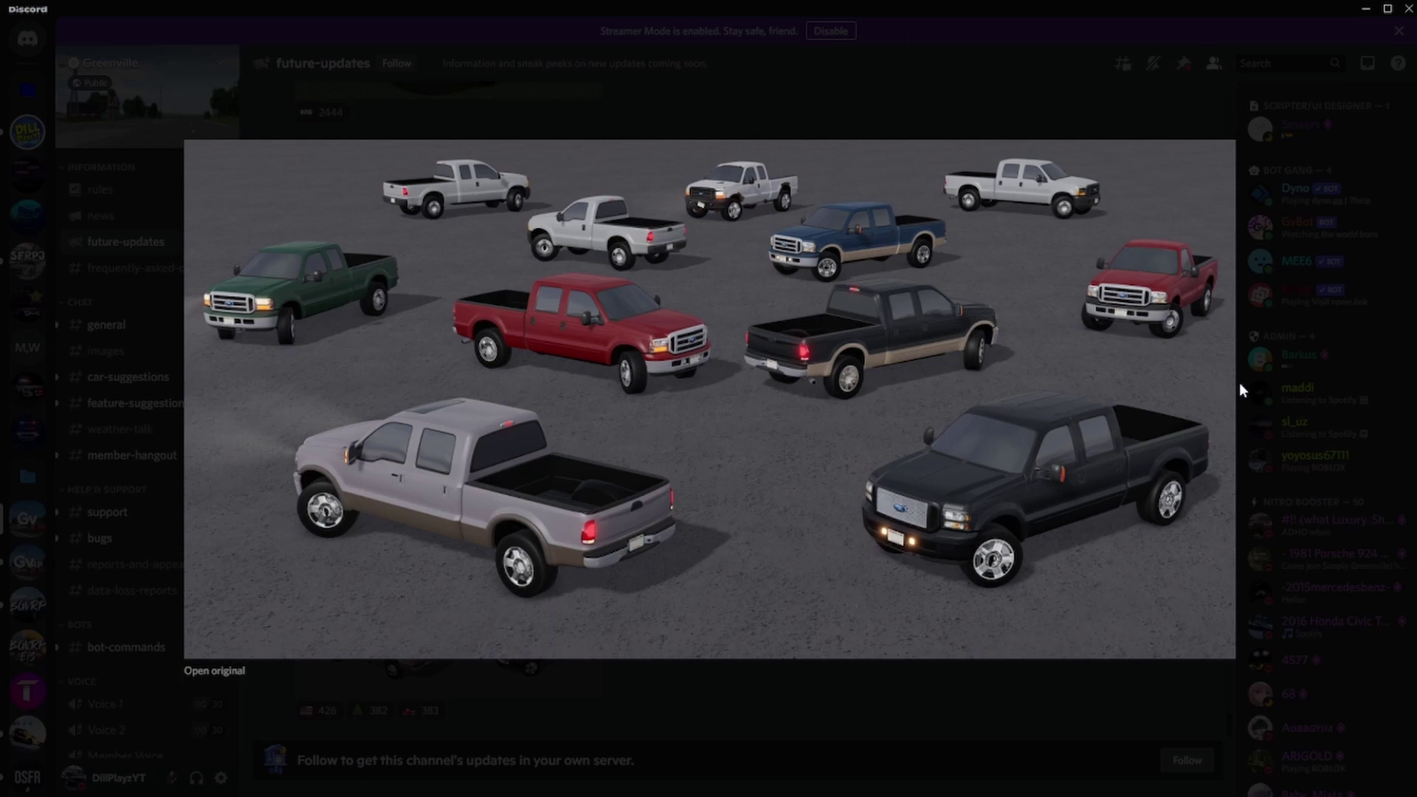
left_click(1288, 400)
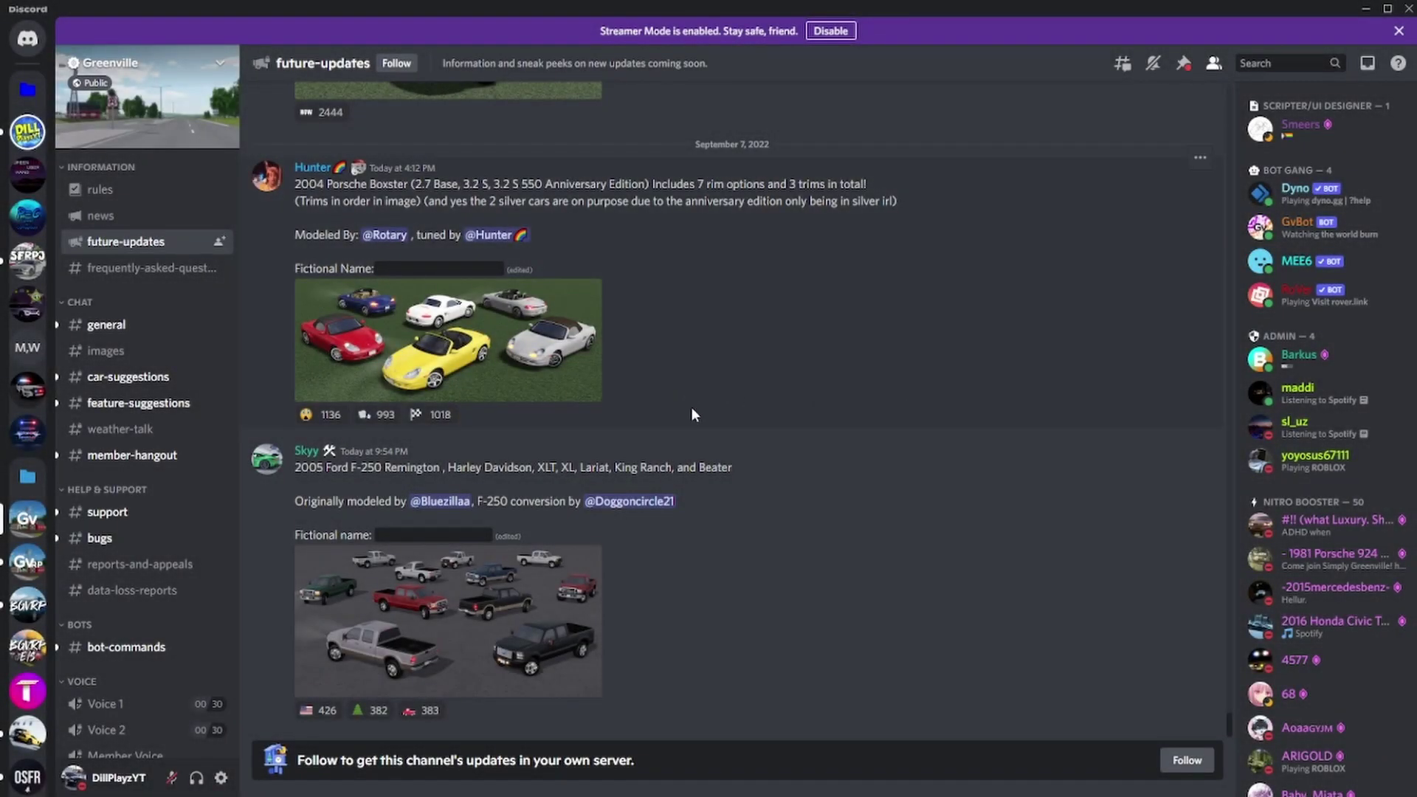